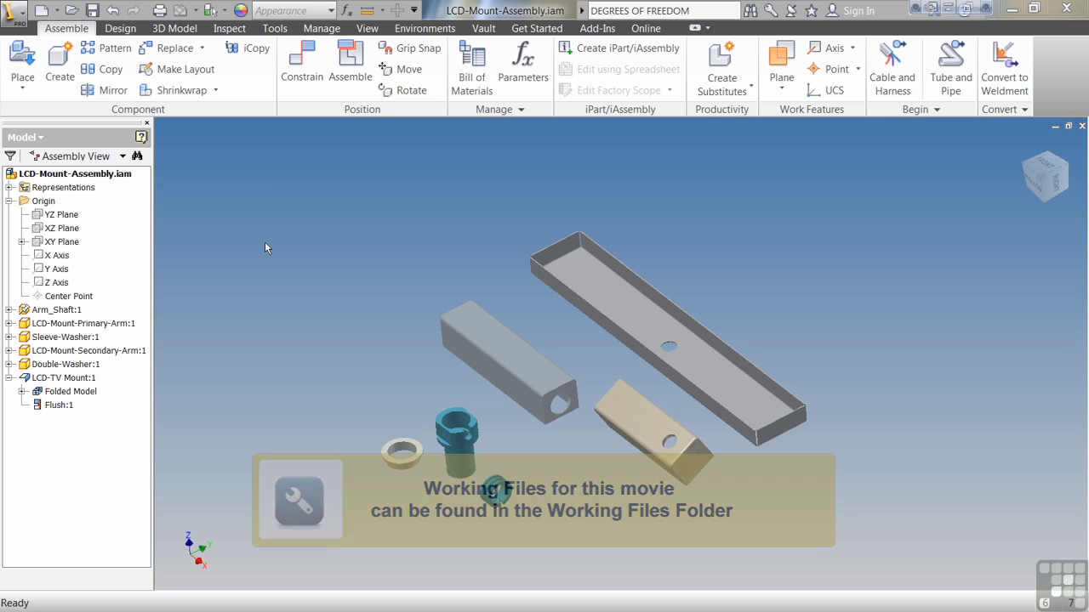
# - Preview a flush and a mate solution between the secondary arm's top face and the primary arm's top face, without applying either
pyautogui.click(314, 79)
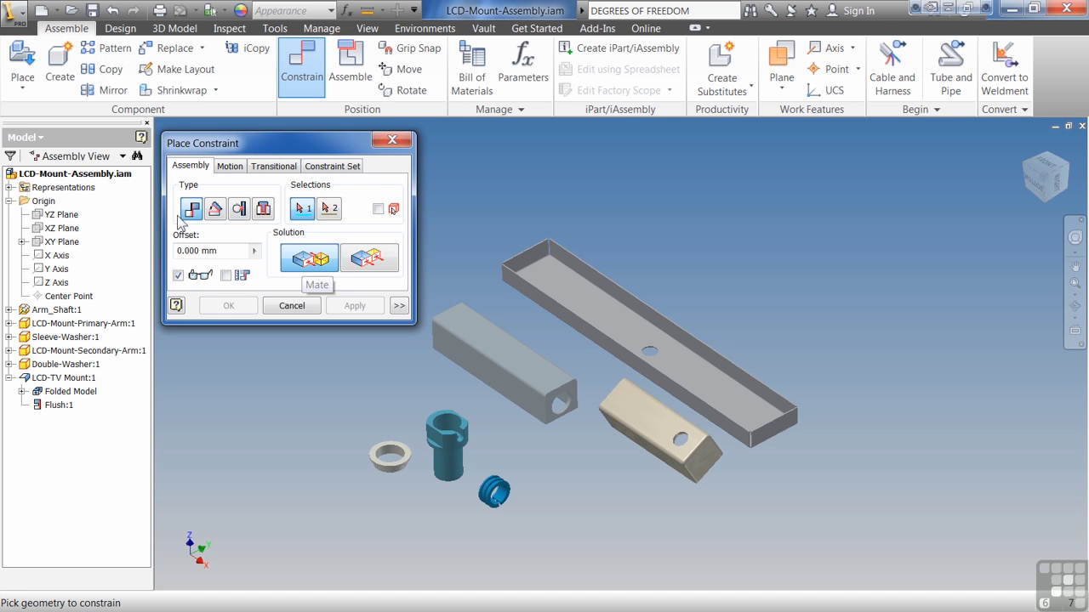
pyautogui.click(364, 262)
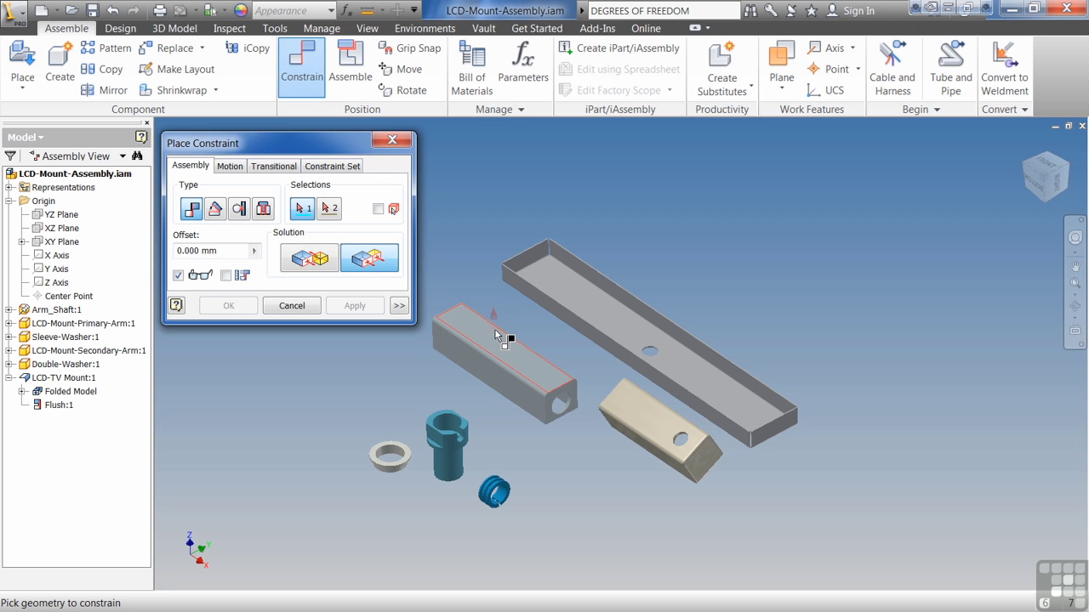
pyautogui.click(663, 421)
pyautogui.click(530, 368)
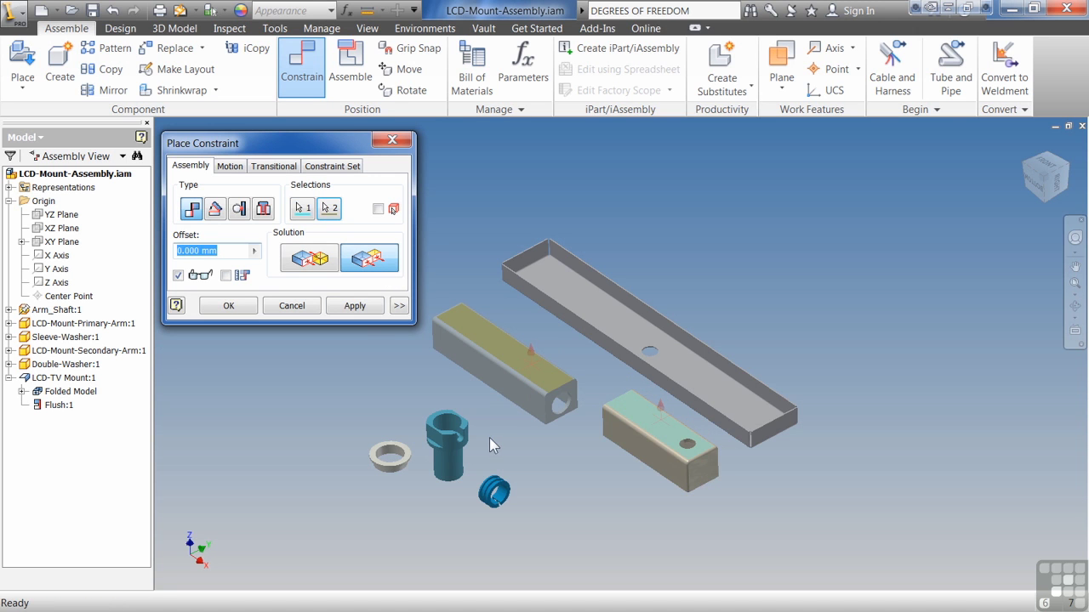
pyautogui.click(312, 264)
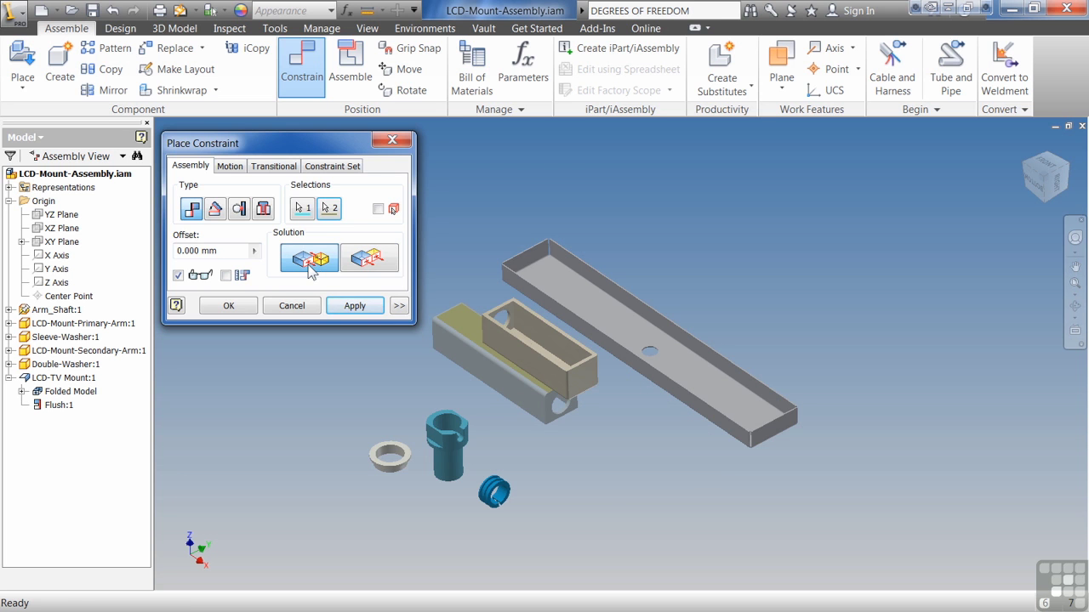
pyautogui.press('Escape')
# - Try a mate between the primary arm's top face and the underside of the LCD-TV Mount at 0.000 mm offset
pyautogui.click(297, 71)
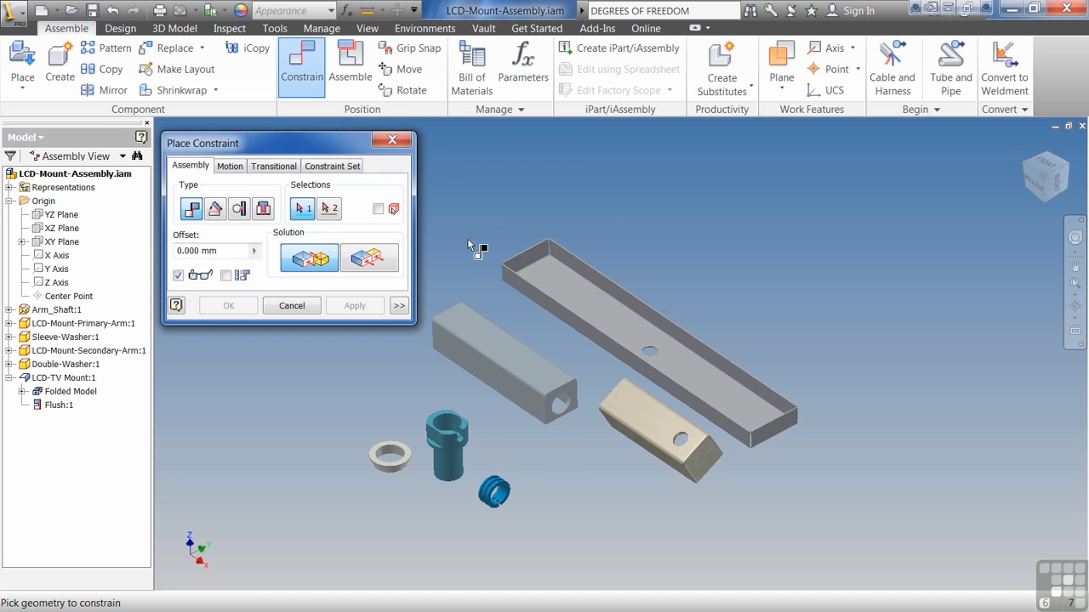
pyautogui.click(550, 359)
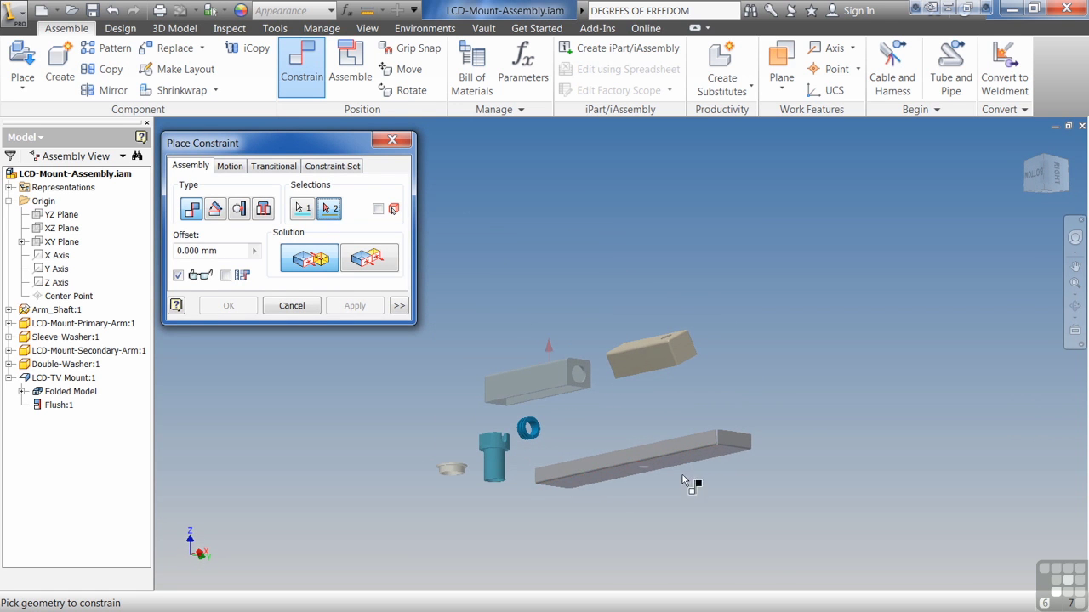
pyautogui.click(679, 465)
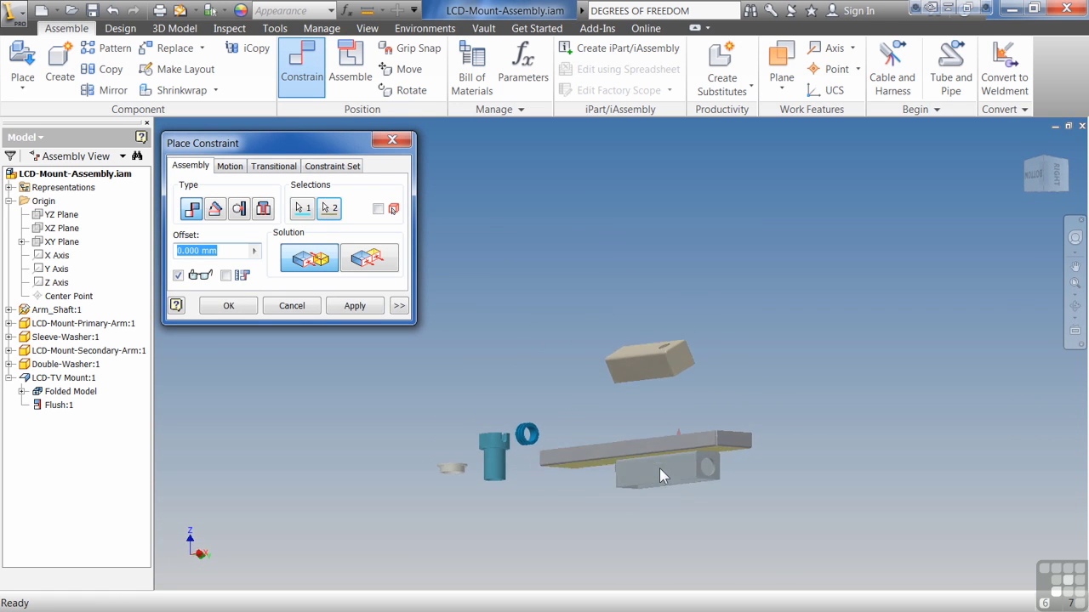
pyautogui.press('Return')
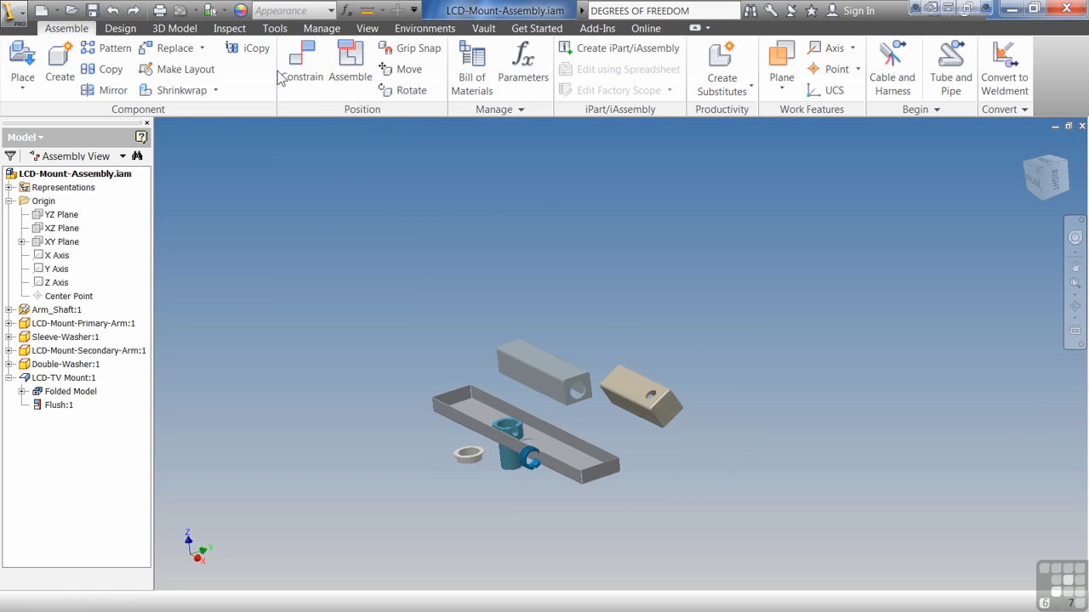
# - Start a mate between the LCD-TV Mount's underside and the primary arm's top face with predicted offset enabled, setting the offset to -135
pyautogui.click(302, 64)
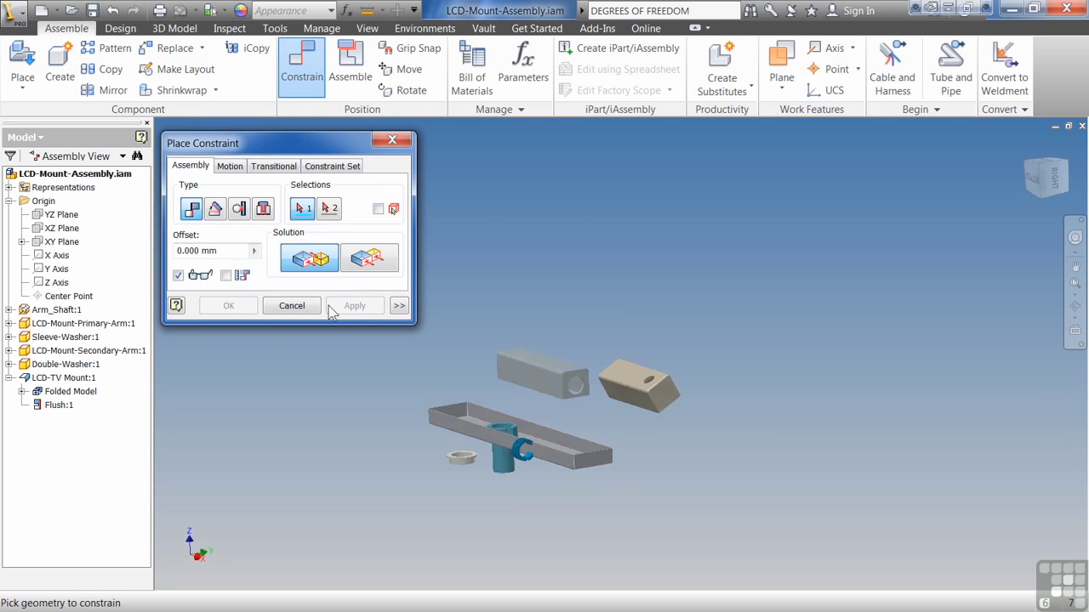
pyautogui.click(226, 277)
pyautogui.click(559, 433)
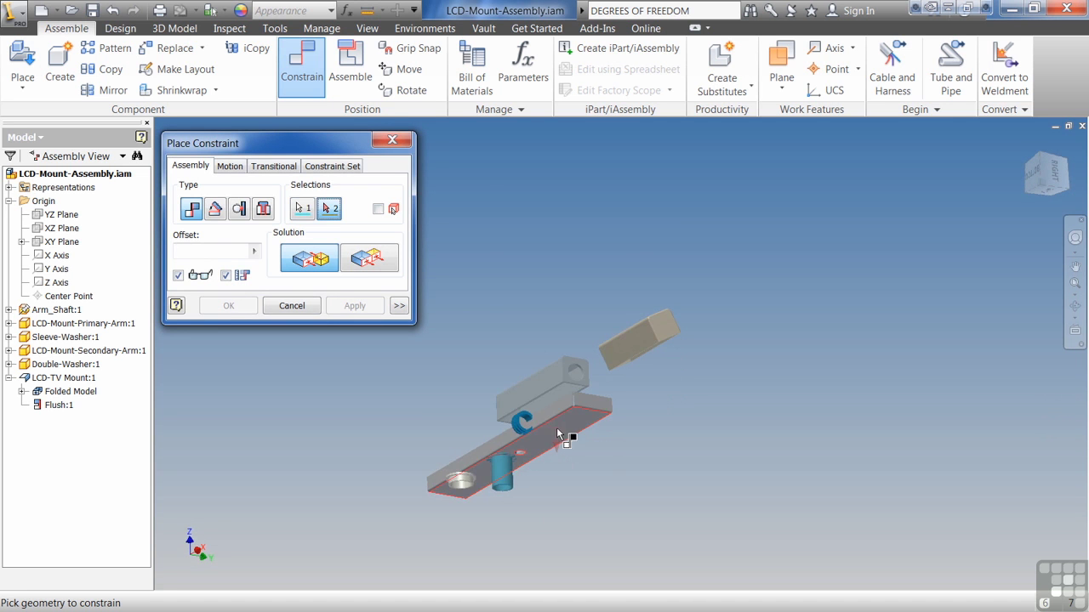
pyautogui.click(559, 365)
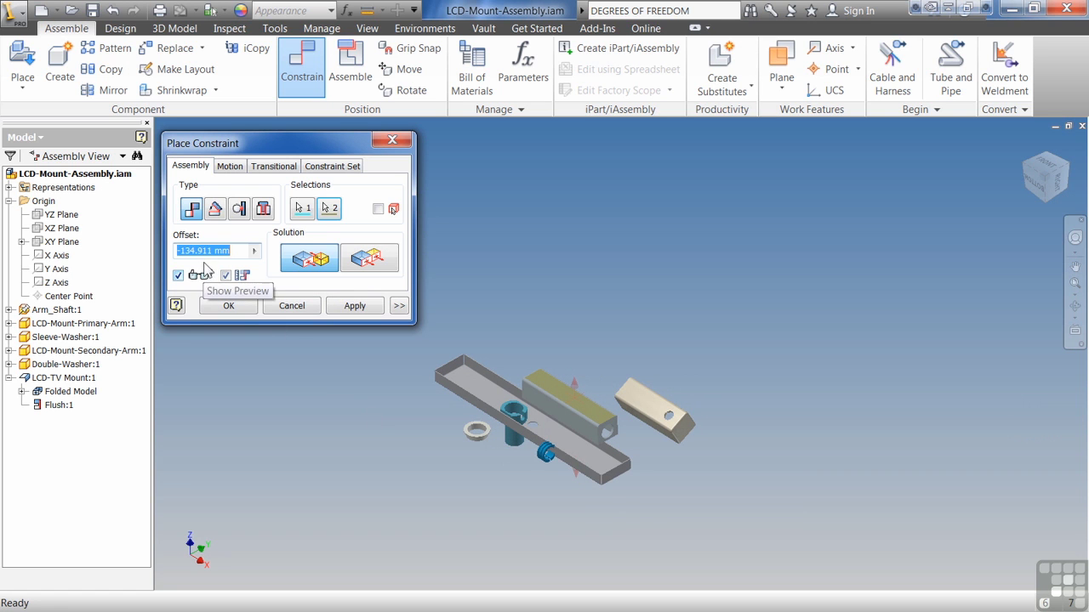
pyautogui.moveTo(230, 251); pyautogui.dragTo(191, 252)
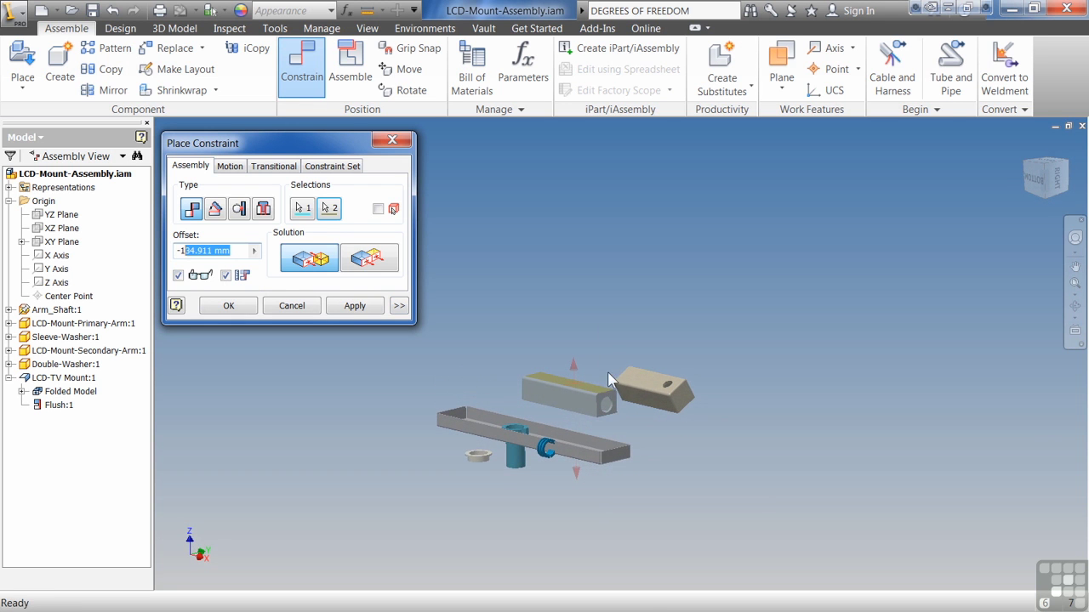
pyautogui.write('35')
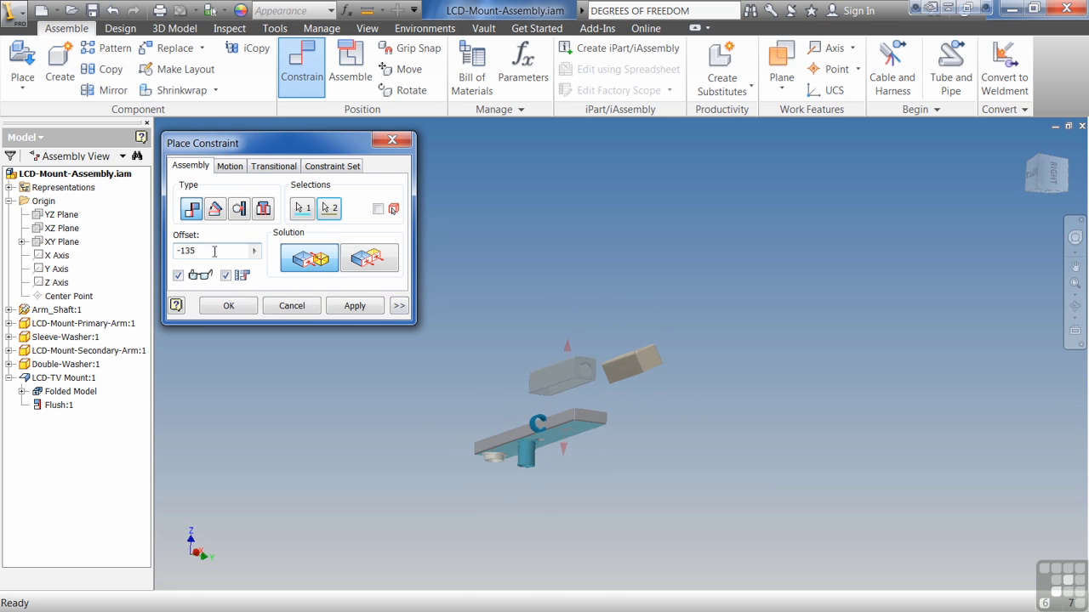
# - Preview the same mate with predicted offset turned off and an offset of 0, and leave it unapplied
pyautogui.click(226, 276)
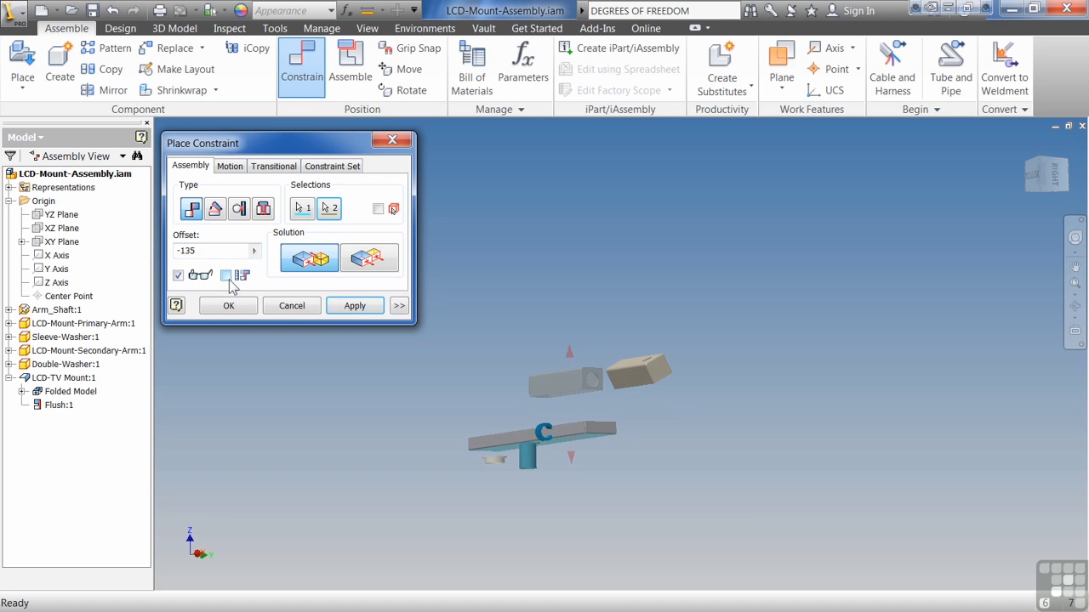
pyautogui.write('0')
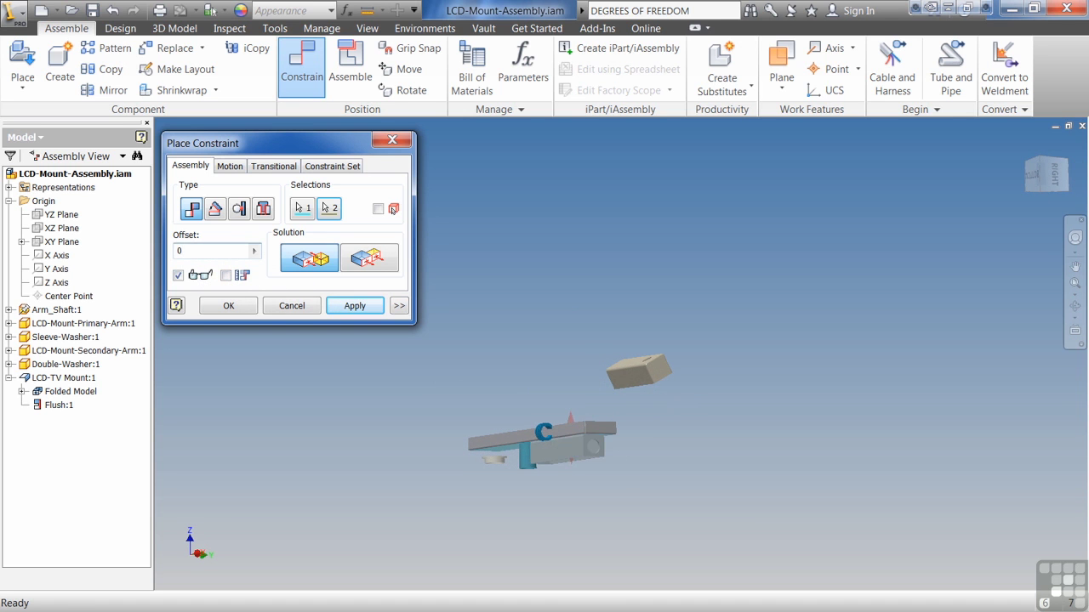
pyautogui.click(226, 276)
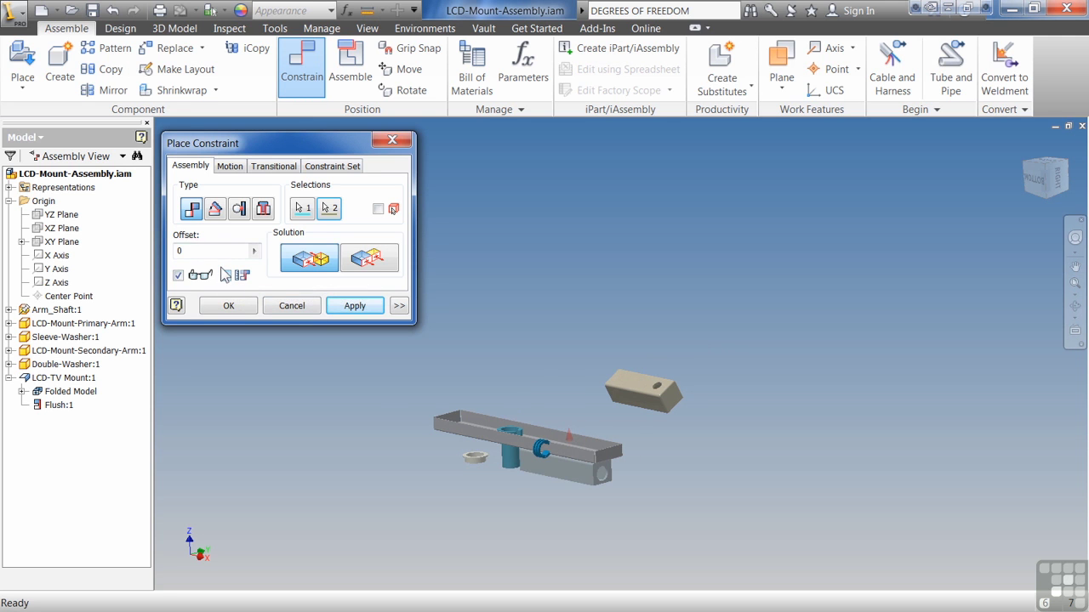
pyautogui.press('Escape')
# - Move the LCD-TV Mount away from the shaft and washers to a clear spot behind the two arms
pyautogui.moveTo(580, 445); pyautogui.dragTo(697, 364)
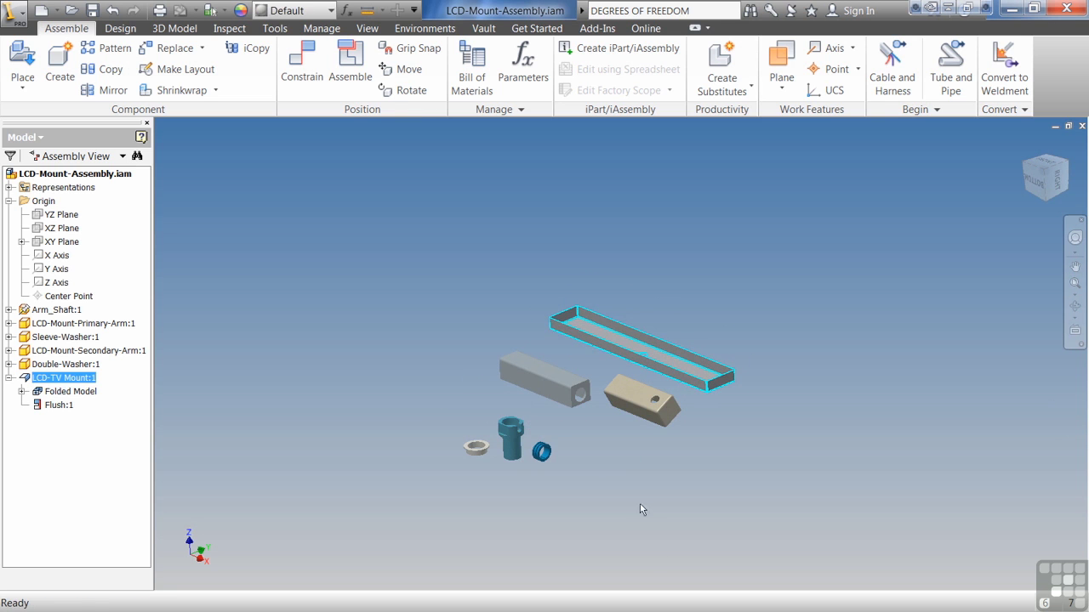
pyautogui.click(630, 489)
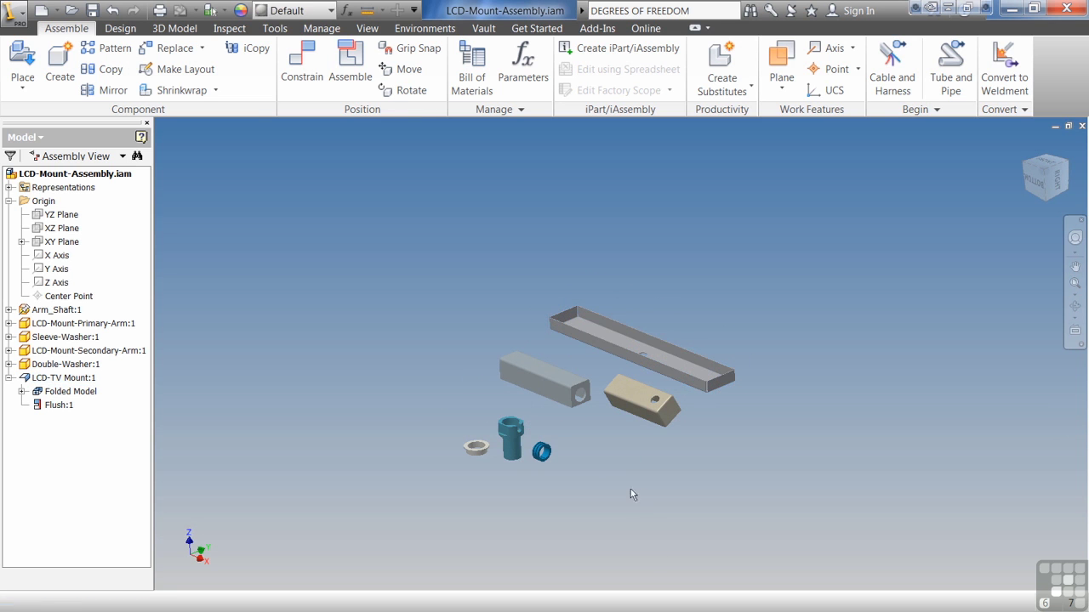
# - Mate the primary arm's top face to the underside of the LCD-TV Mount at 0.000 mm offset
pyautogui.click(296, 65)
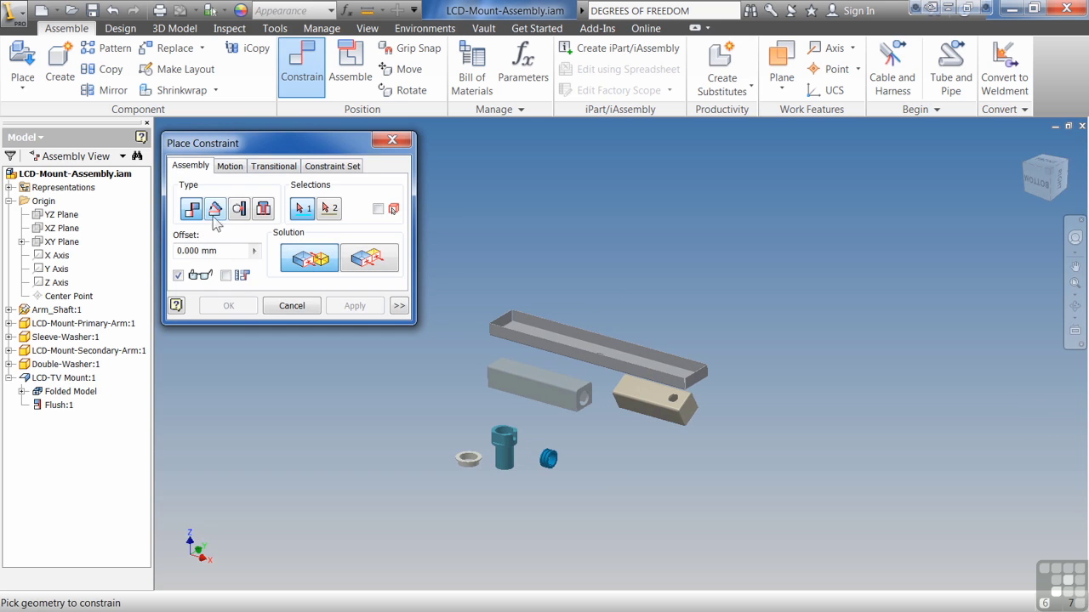
pyautogui.scroll(3, 595, 439)
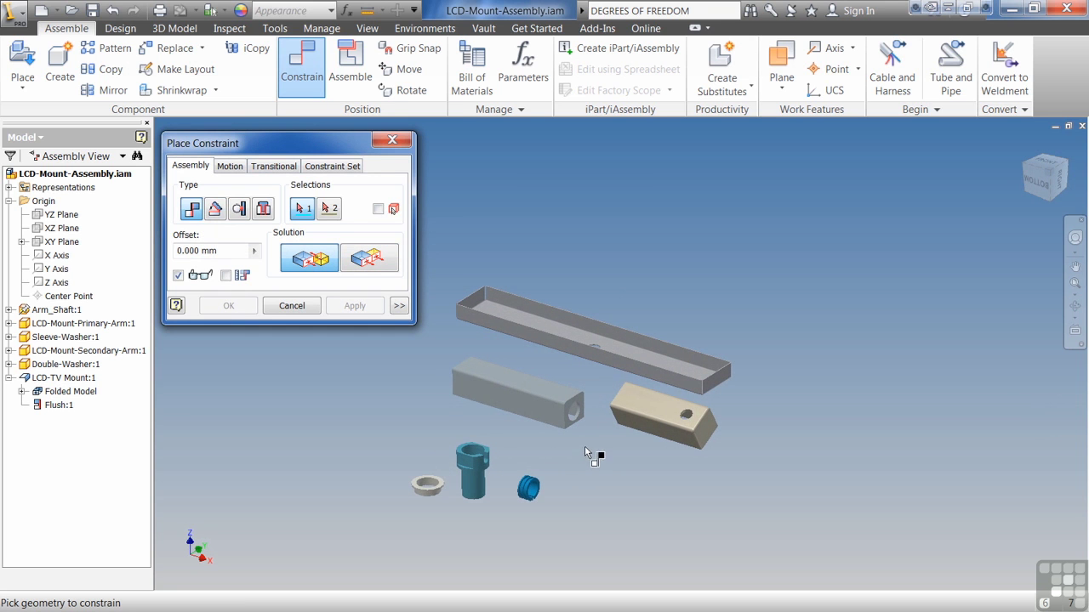
pyautogui.click(551, 394)
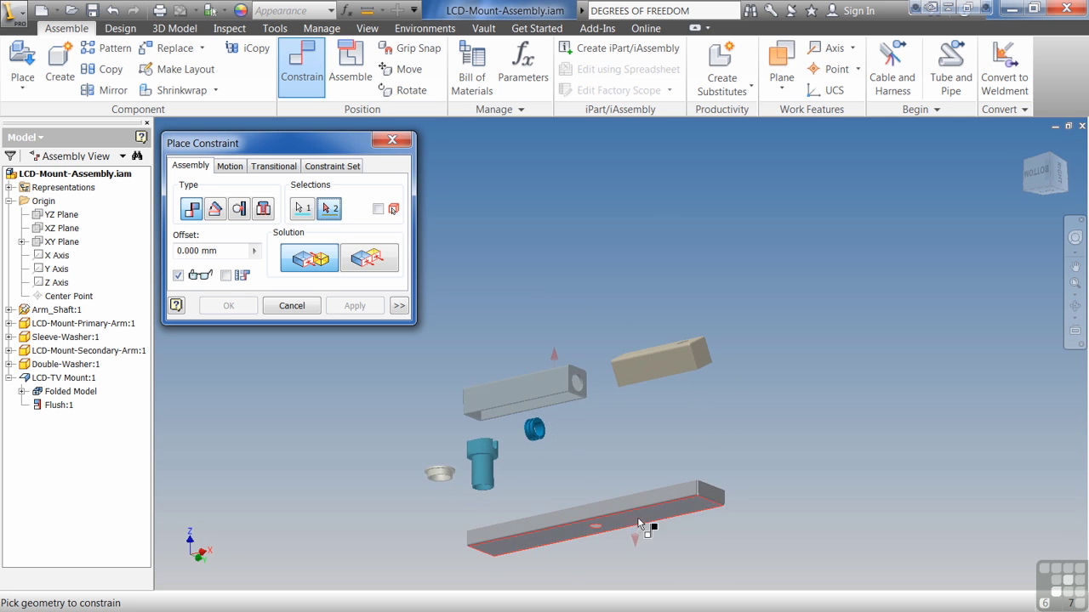
pyautogui.press('F5')
pyautogui.click(228, 305)
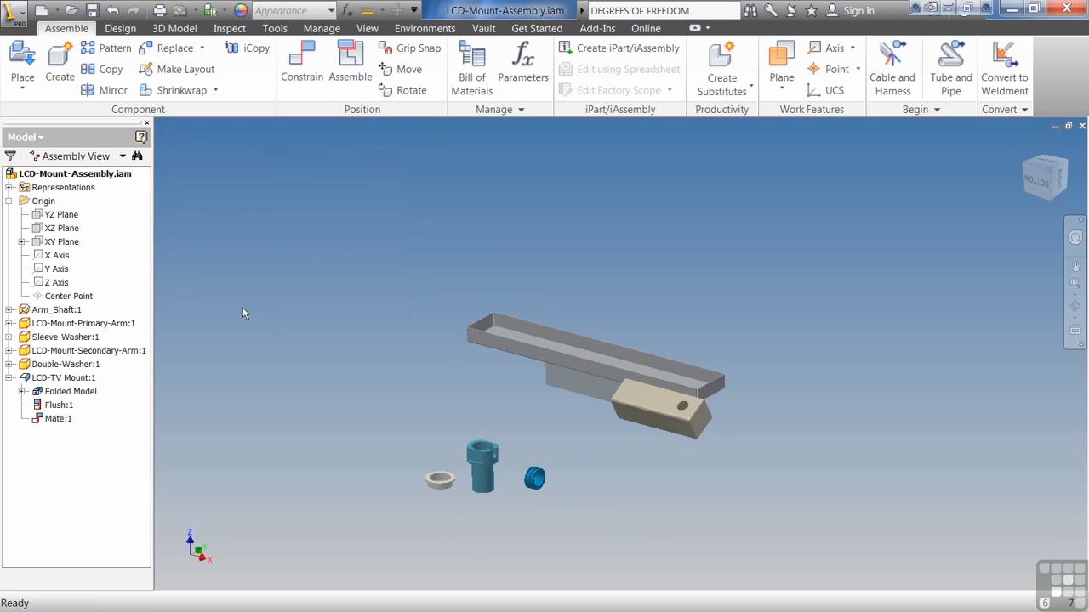
# - Show the components' degrees of freedom and slide the LCD-TV Mount away from the primary arm within its mated plane
pyautogui.click(366, 29)
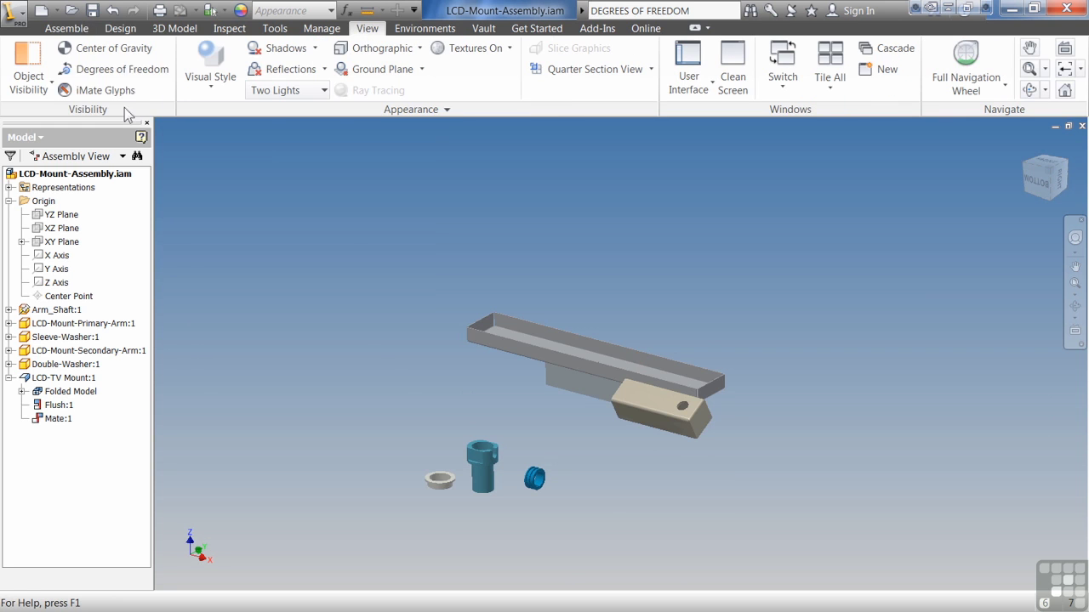
pyautogui.click(116, 69)
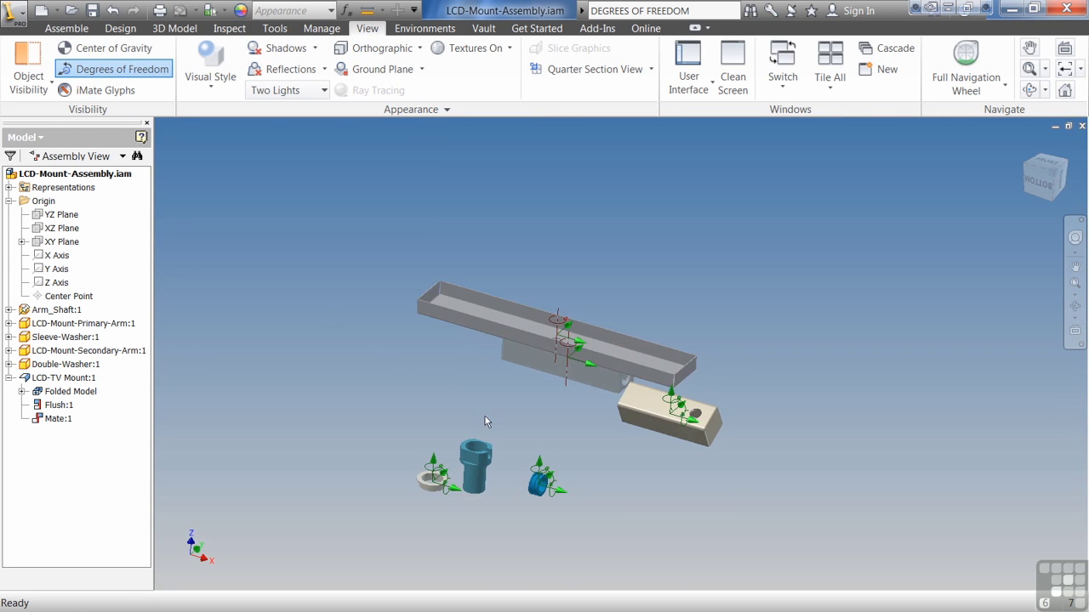
pyautogui.moveTo(636, 373); pyautogui.dragTo(511, 371)
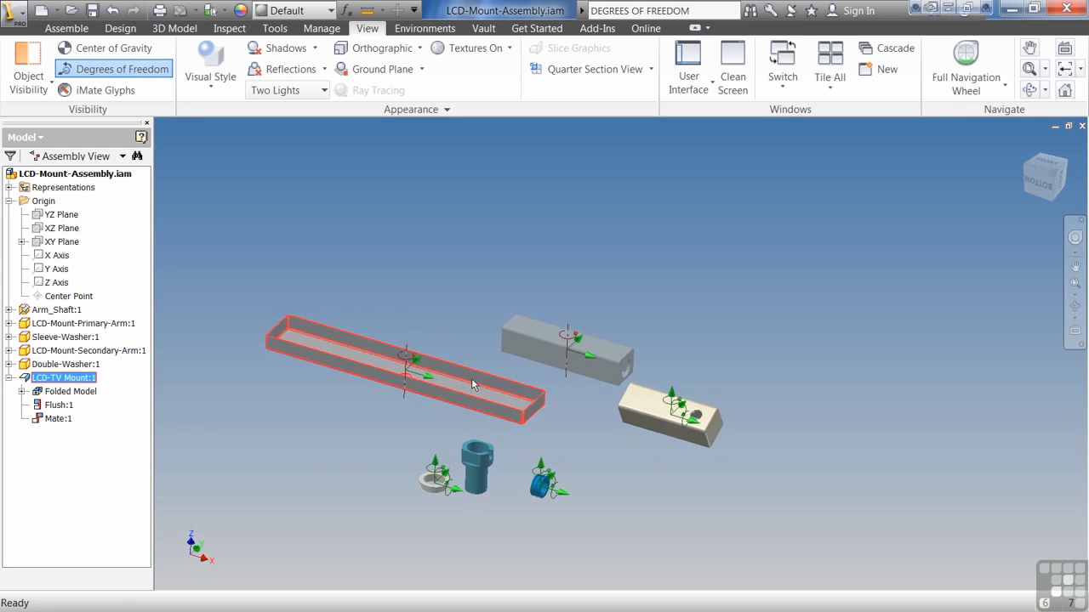
# - Undo the LCD-TV Mount's last move and its mate with the primary arm
pyautogui.click(112, 11)
pyautogui.click(112, 14)
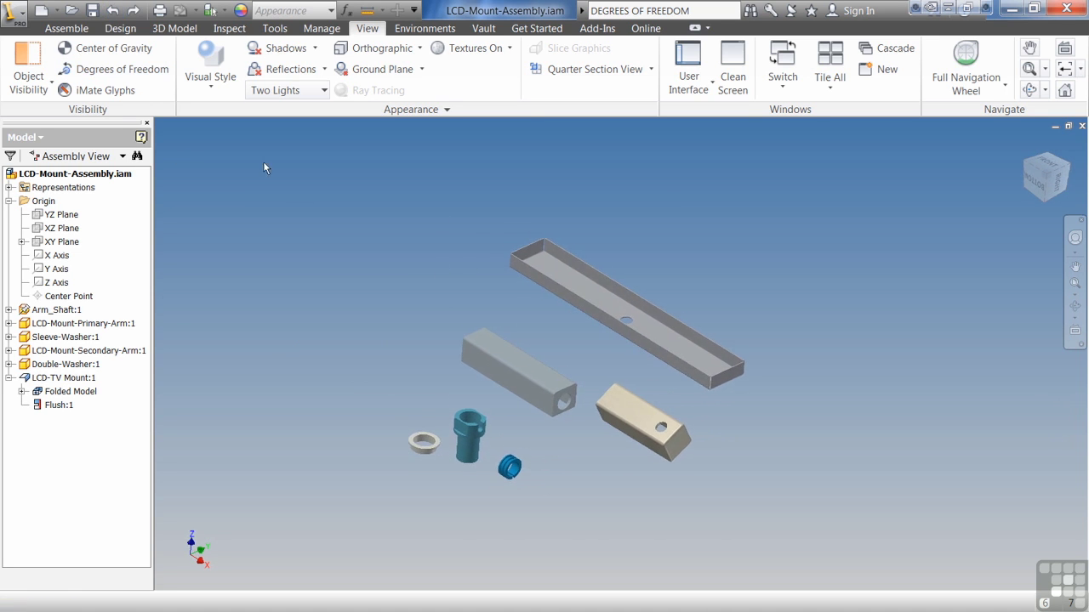
# - Mate the sleeve washer's center axis to the arm shaft's axis at 0.000 mm offset
pyautogui.click(66, 28)
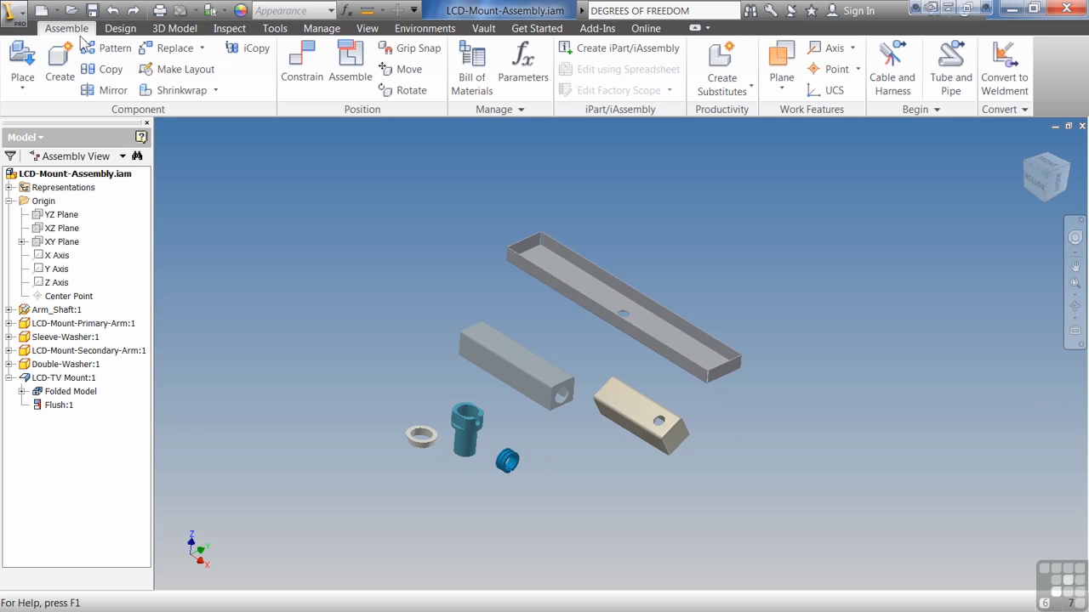
pyautogui.click(291, 70)
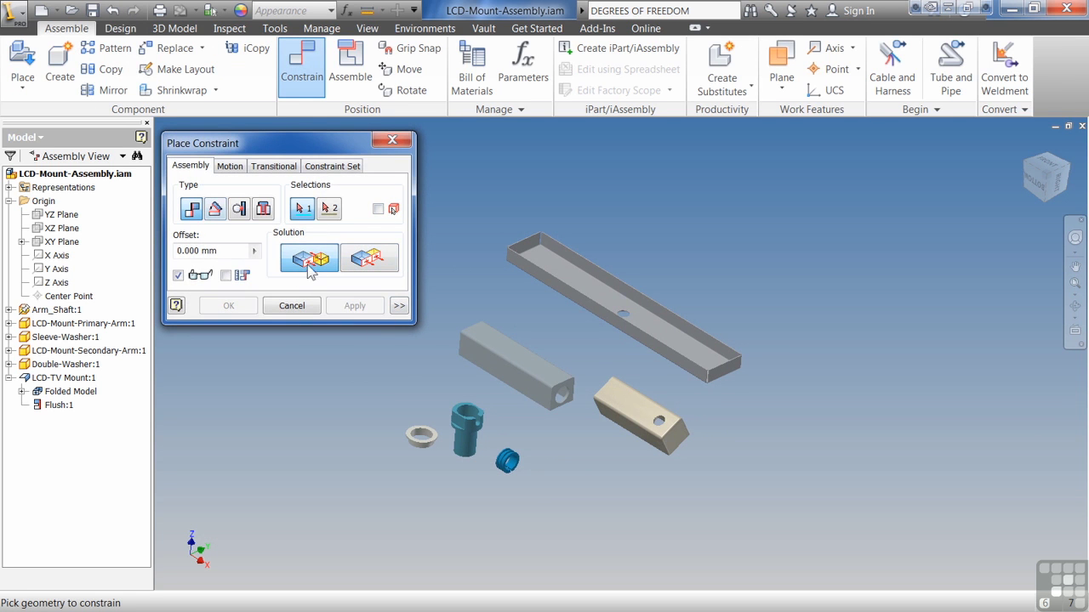
pyautogui.click(463, 444)
pyautogui.scroll(-5, 453, 449)
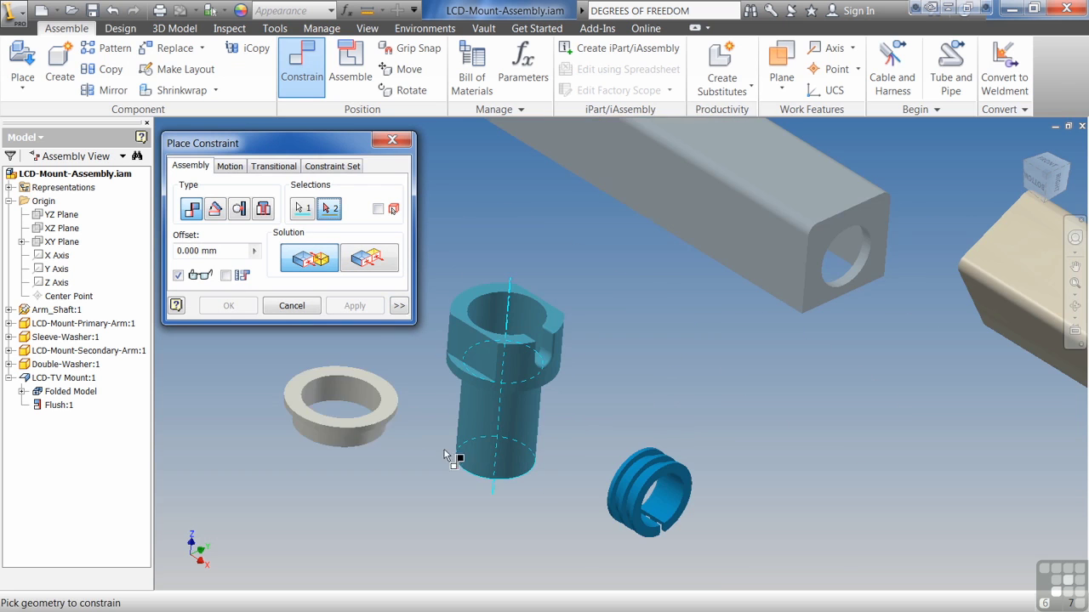
pyautogui.click(354, 392)
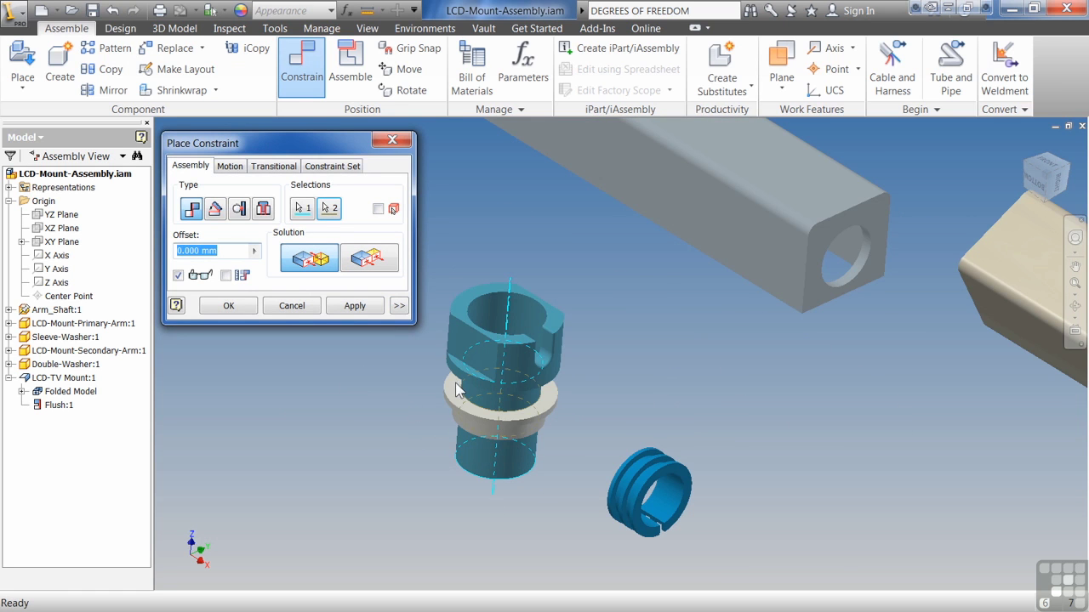
pyautogui.keyDown('shift'); pyautogui.moveTo(503, 389); pyautogui.dragTo(351, 359, button='middle'); pyautogui.keyUp('shift')
pyautogui.click(355, 308)
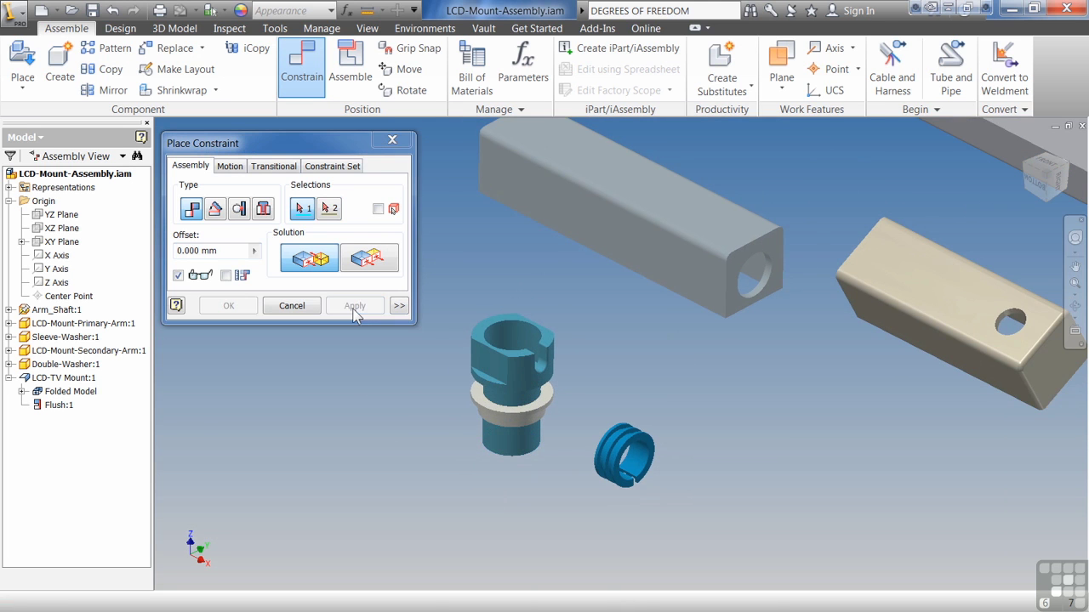
# - Insert the double washer into the hole in the primary arm's end face with an opposed, 0.000 mm offset constraint, and move the arm to test it
pyautogui.click(263, 209)
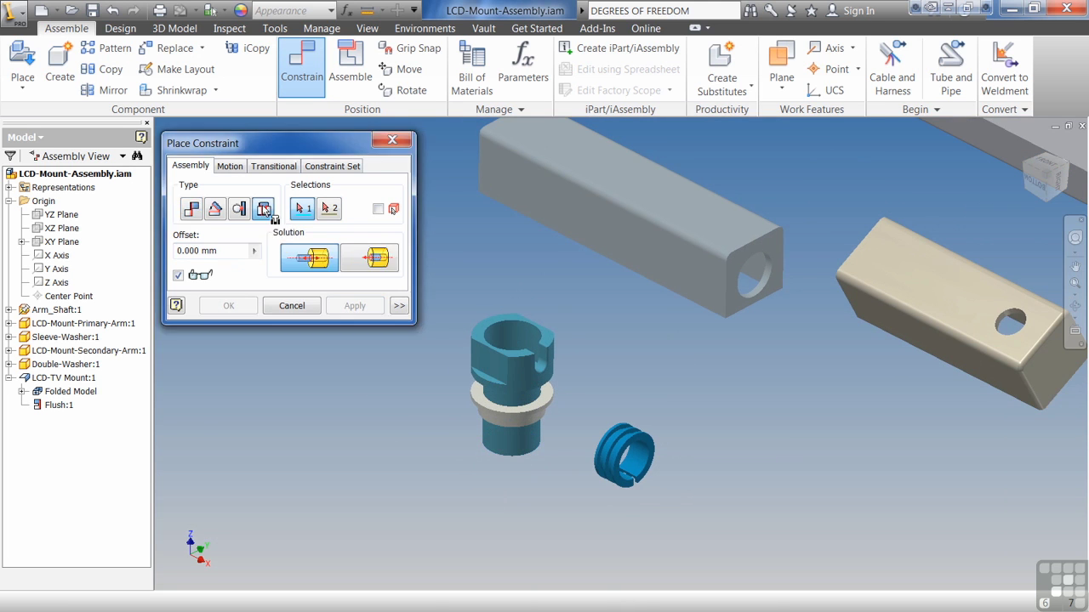
pyautogui.click(748, 299)
pyautogui.keyDown('shift'); pyautogui.moveTo(595, 504); pyautogui.dragTo(688, 430, button='middle'); pyautogui.keyUp('shift')
pyautogui.scroll(-5, 691, 427)
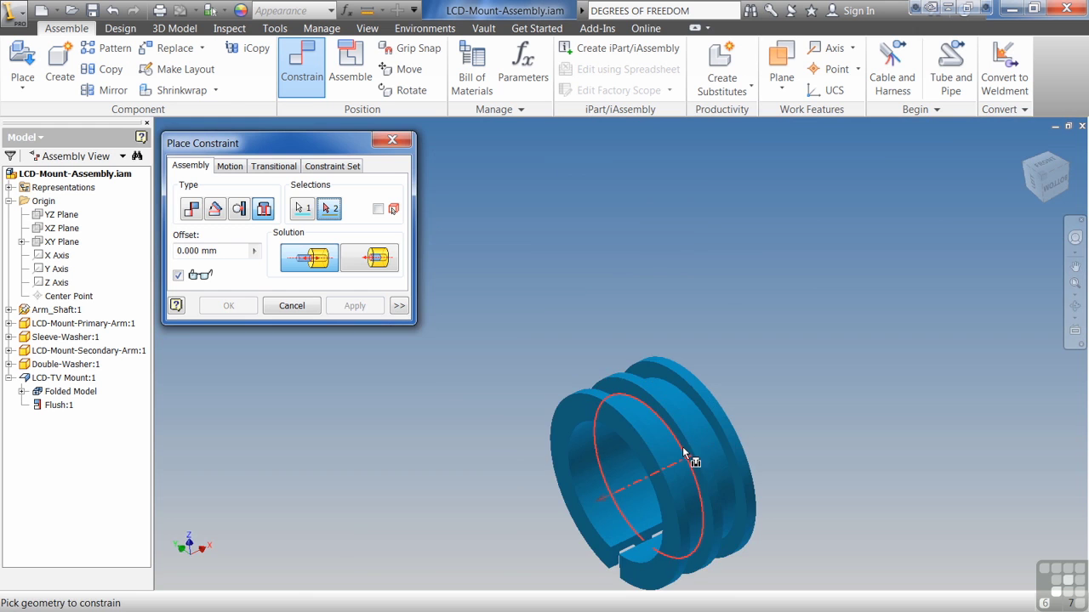
pyautogui.click(693, 448)
pyautogui.scroll(5, 528, 400)
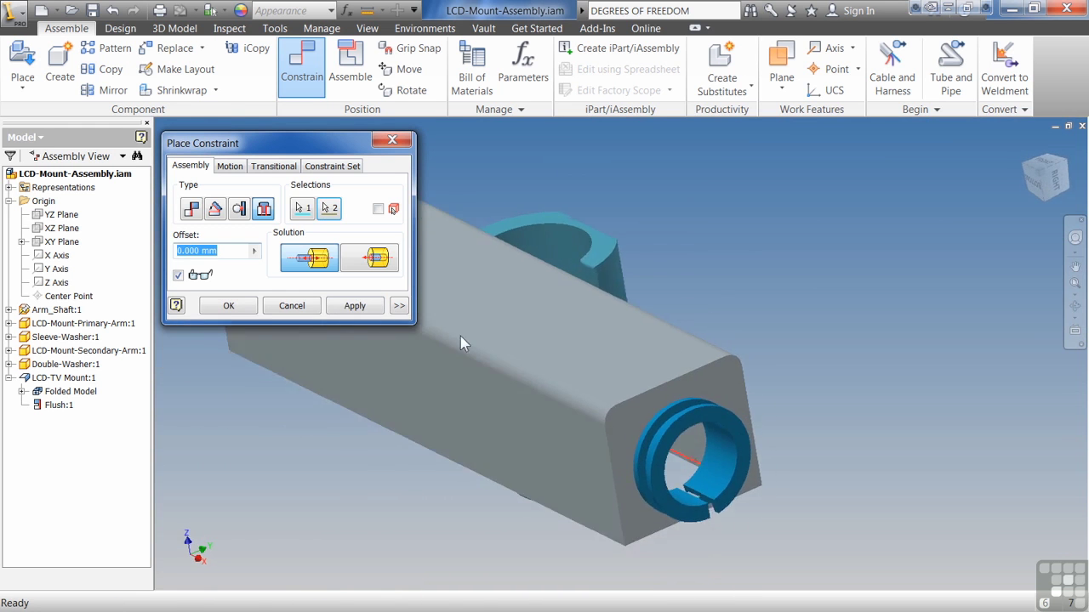
pyautogui.click(227, 306)
pyautogui.moveTo(587, 355); pyautogui.dragTo(668, 389)
pyautogui.keyDown('shift'); pyautogui.moveTo(670, 384); pyautogui.dragTo(617, 429, button='middle'); pyautogui.keyUp('shift')
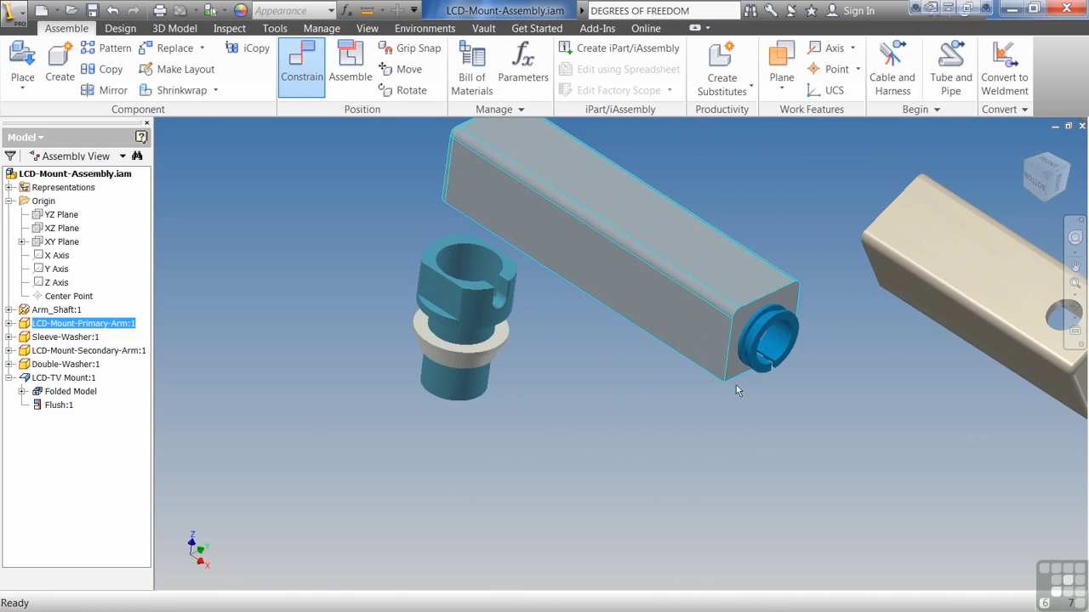
# - Move the primary arm together with its inserted double washer and show the components' degrees of freedom
pyautogui.moveTo(780, 322); pyautogui.dragTo(743, 332)
pyautogui.keyDown('shift'); pyautogui.moveTo(743, 332); pyautogui.dragTo(586, 307, button='middle'); pyautogui.keyUp('shift')
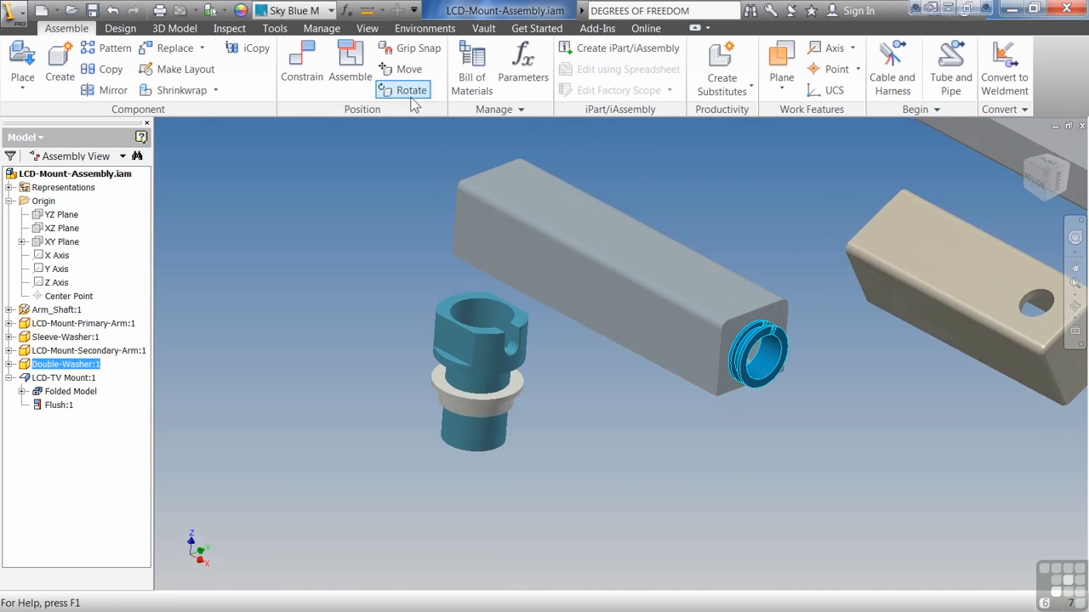
pyautogui.click(369, 32)
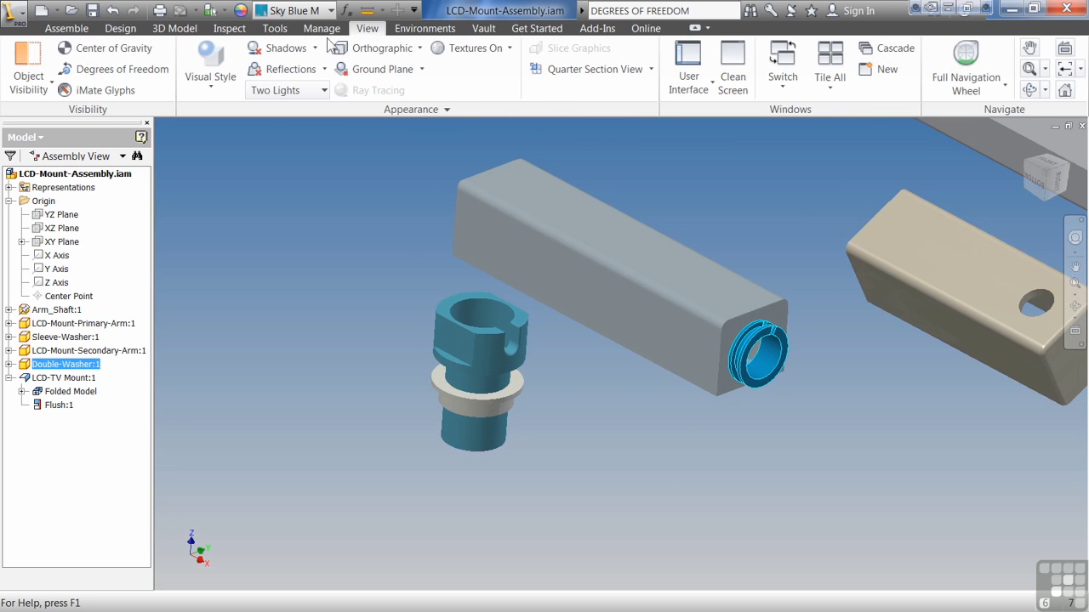
pyautogui.click(136, 73)
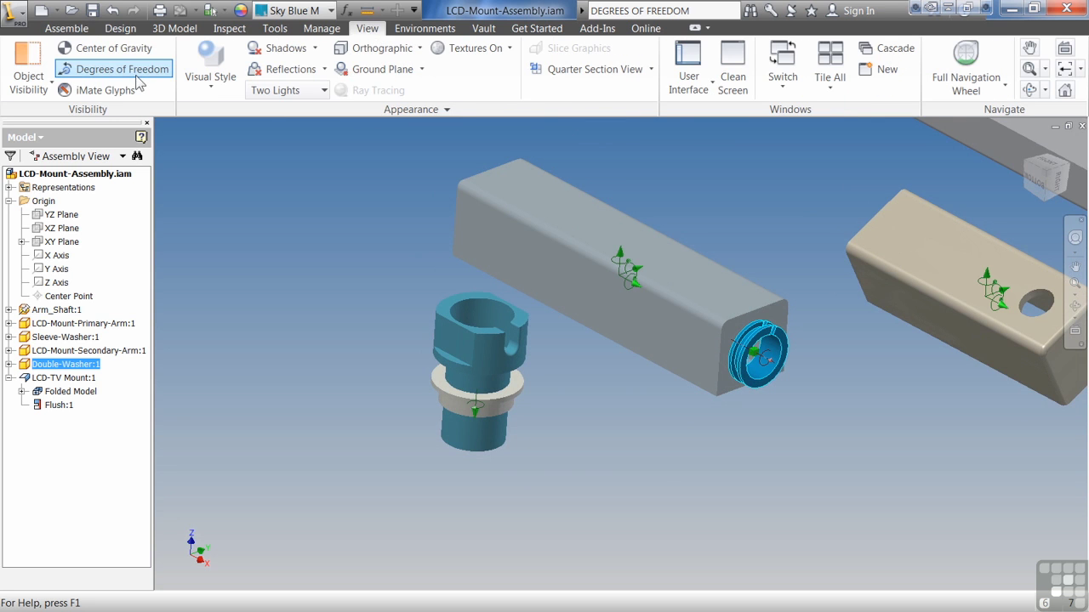
pyautogui.click(67, 28)
pyautogui.keyDown('shift'); pyautogui.moveTo(795, 320); pyautogui.dragTo(761, 381, button='middle'); pyautogui.keyUp('shift')
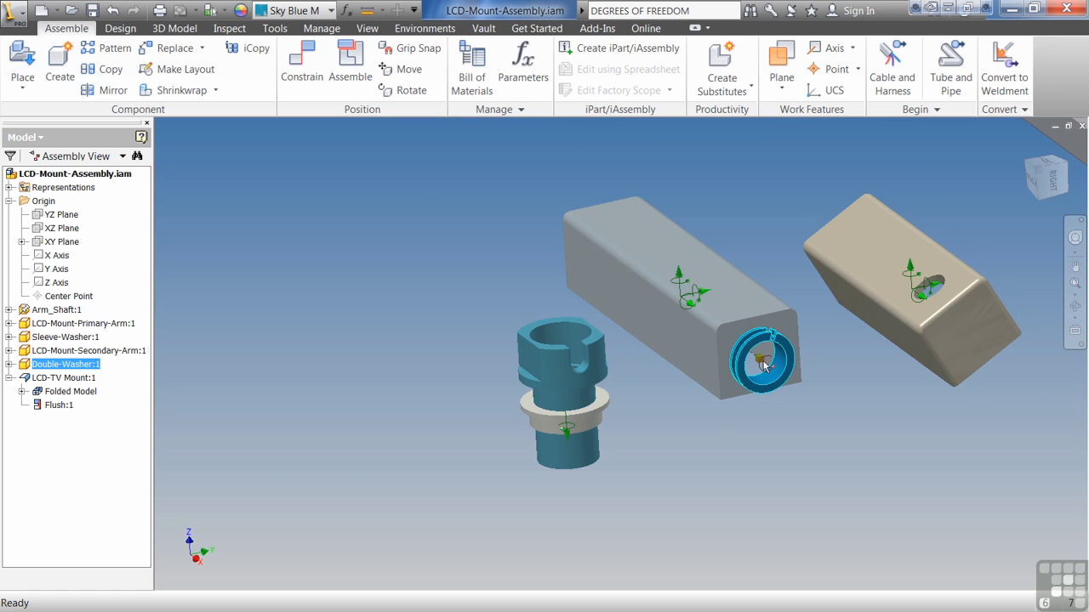
# - Test the remaining freedom by moving the double washer and sliding the sleeve washer along the arm shaft's axis
pyautogui.moveTo(765, 338); pyautogui.dragTo(731, 333)
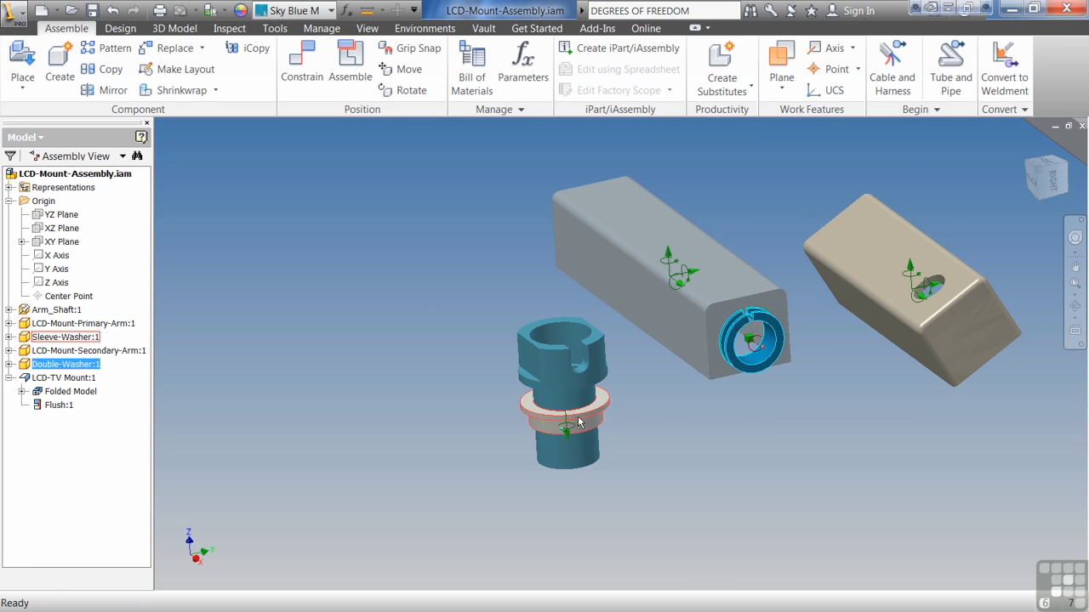
pyautogui.moveTo(570, 439)
pyautogui.mouseDown()
pyautogui.moveTo(587, 467)
pyautogui.moveTo(590, 529)
pyautogui.moveTo(591, 401)
pyautogui.moveTo(594, 442)
pyautogui.moveTo(588, 426)
pyautogui.moveTo(629, 421)
pyautogui.moveTo(574, 424)
pyautogui.mouseUp()
pyautogui.keyDown('shift'); pyautogui.moveTo(666, 460); pyautogui.dragTo(589, 427, button='middle'); pyautogui.keyUp('shift')
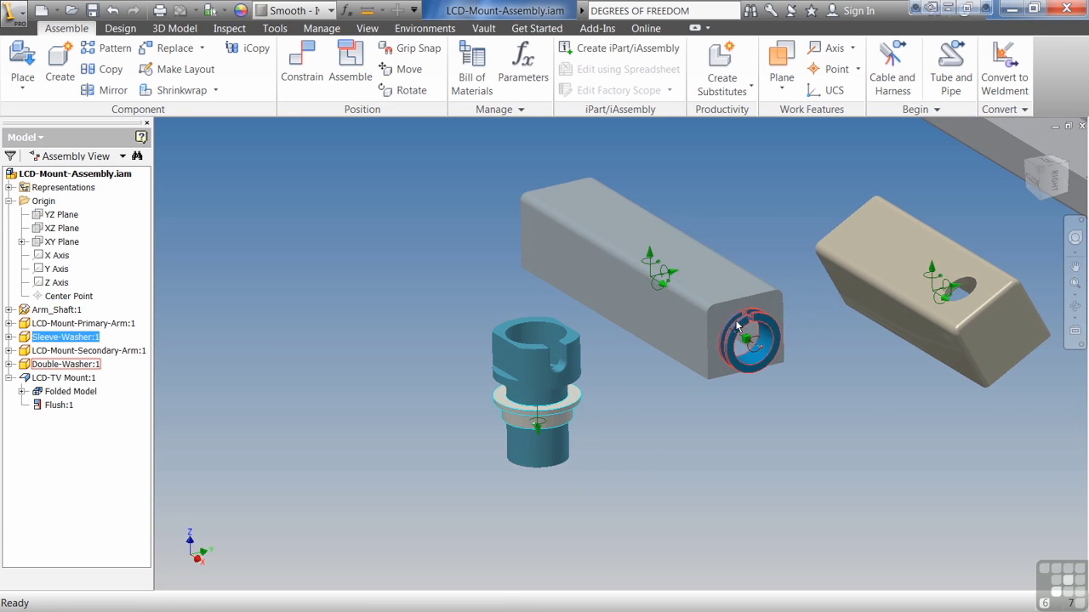
pyautogui.moveTo(550, 431)
pyautogui.mouseDown()
pyautogui.moveTo(553, 498)
pyautogui.moveTo(560, 428)
pyautogui.mouseUp()
pyautogui.keyDown('shift'); pyautogui.moveTo(561, 429); pyautogui.dragTo(548, 459, button='middle'); pyautogui.keyUp('shift')
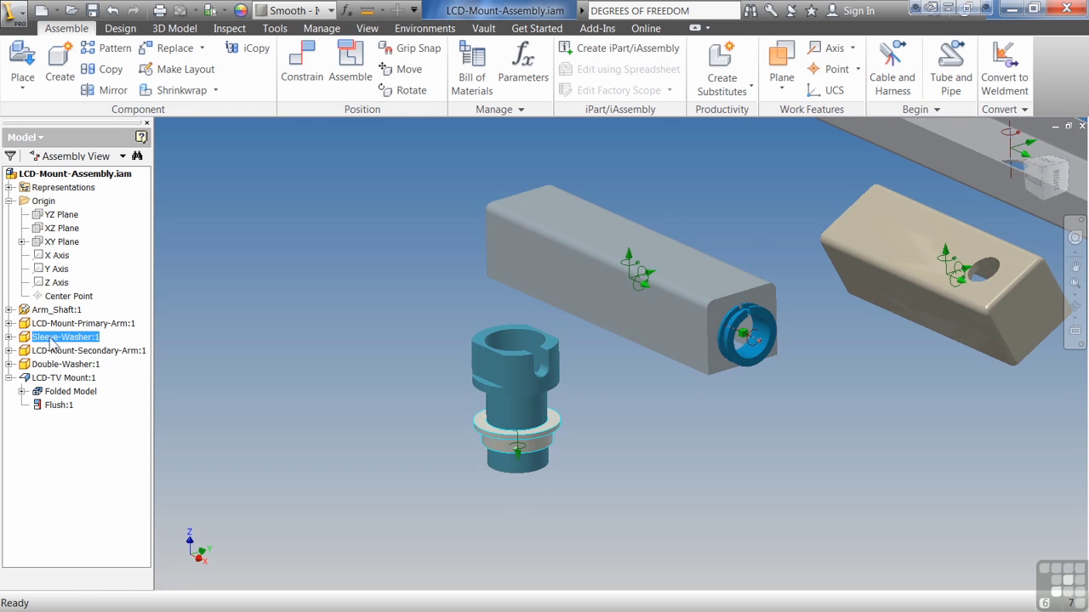
# - Delete the sleeve washer's mate constraint and move the washer away from the arm shaft
pyautogui.click(11, 337)
pyautogui.click(52, 379)
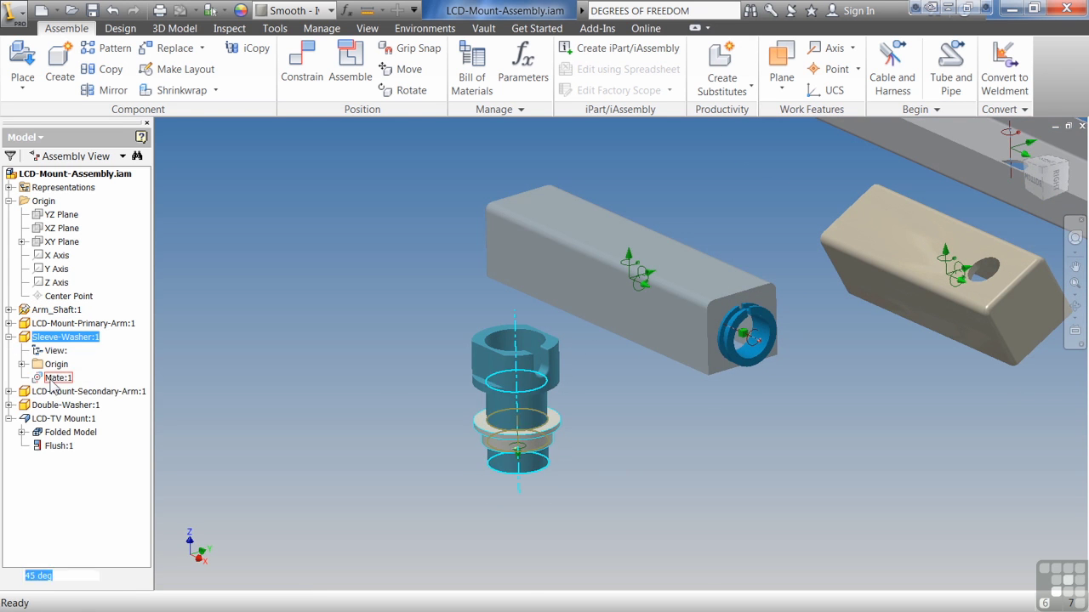
pyautogui.rightClick(52, 380)
pyautogui.click(80, 401)
pyautogui.click(65, 337)
pyautogui.moveTo(517, 421); pyautogui.dragTo(297, 415)
pyautogui.click(453, 350)
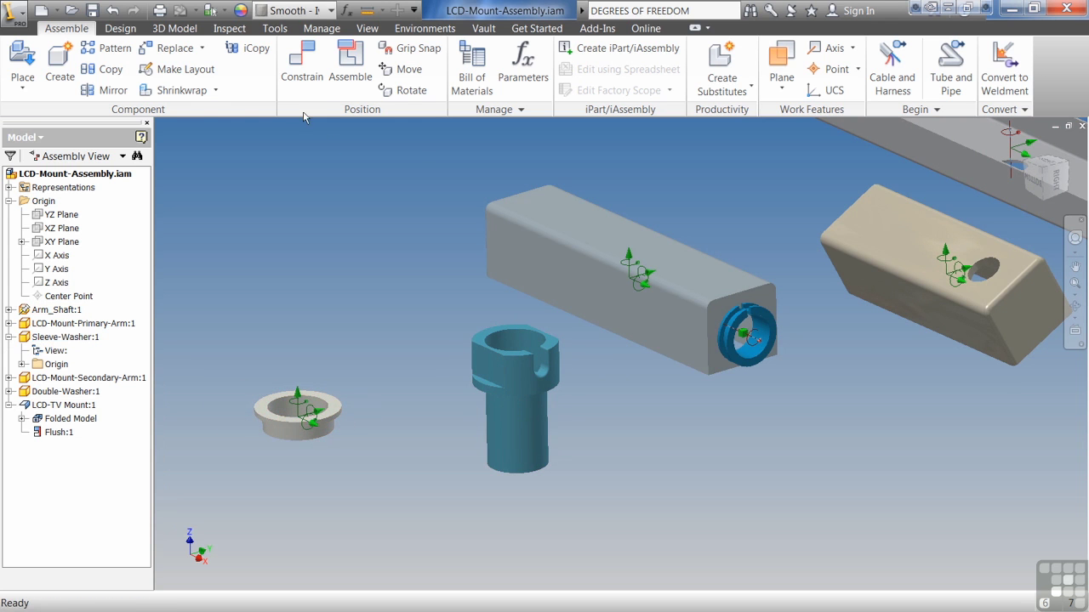
# - Try an opposed insert constraint with a 10 mm offset between the sleeve washer and the arm shaft, and undo it
pyautogui.click(302, 68)
pyautogui.click(263, 209)
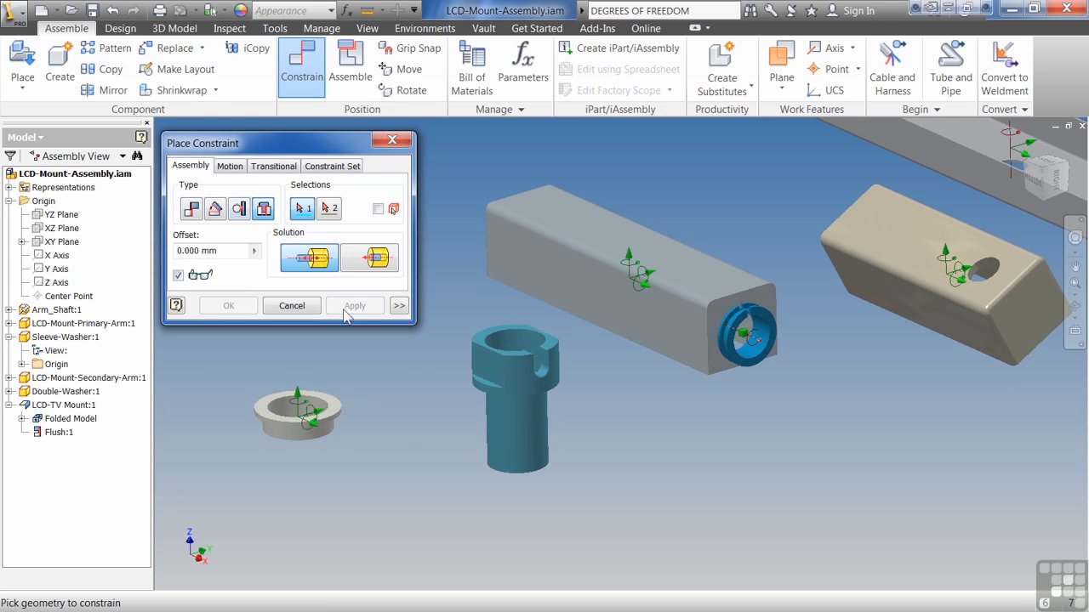
pyautogui.click(299, 415)
pyautogui.click(491, 434)
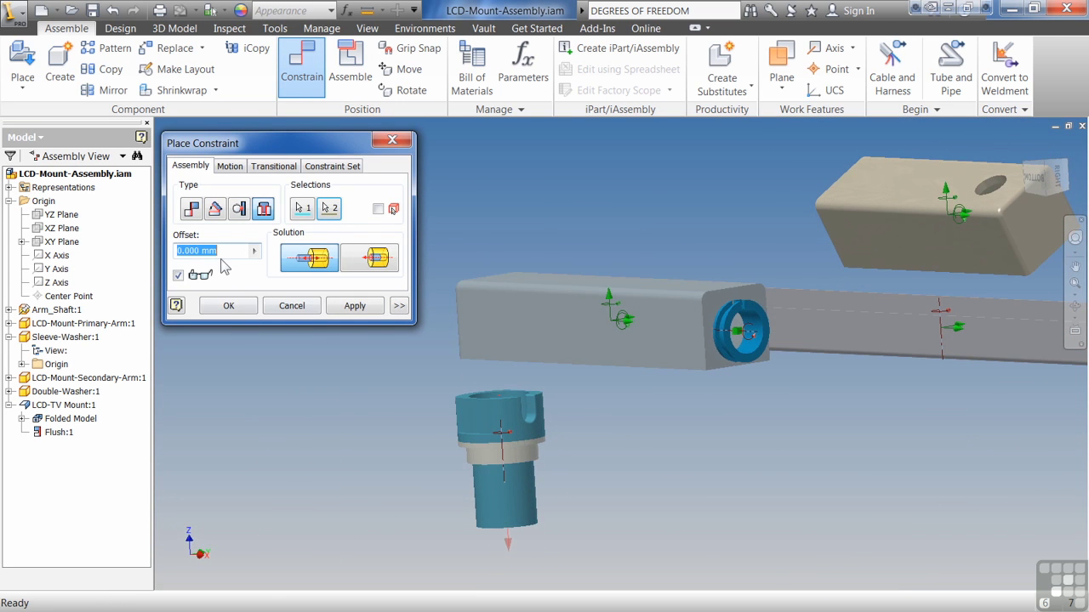
pyautogui.write('10')
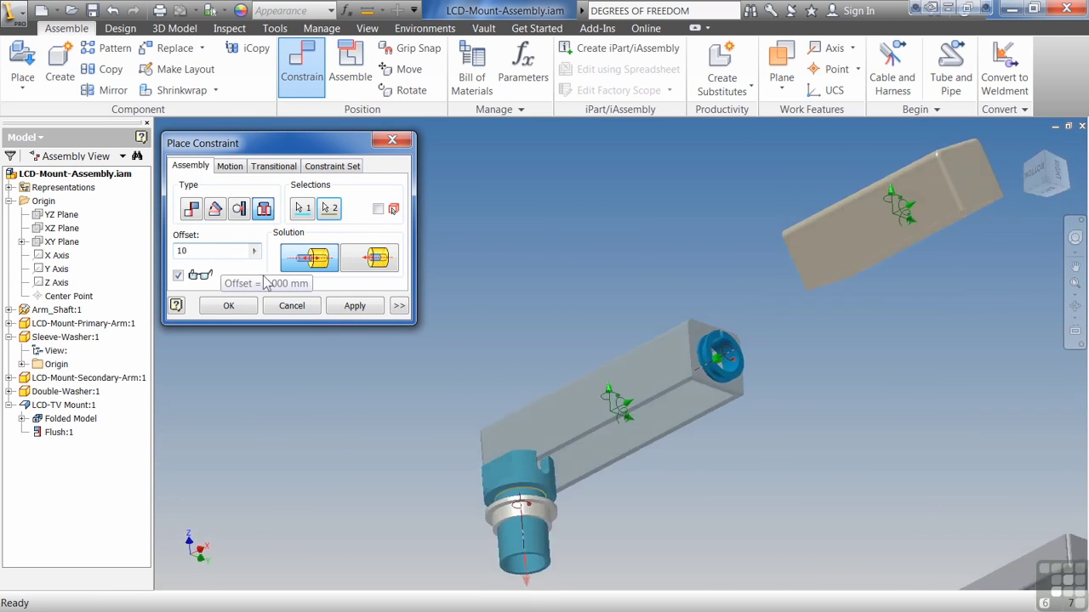
pyautogui.click(355, 305)
pyautogui.press('Escape')
pyautogui.click(525, 394)
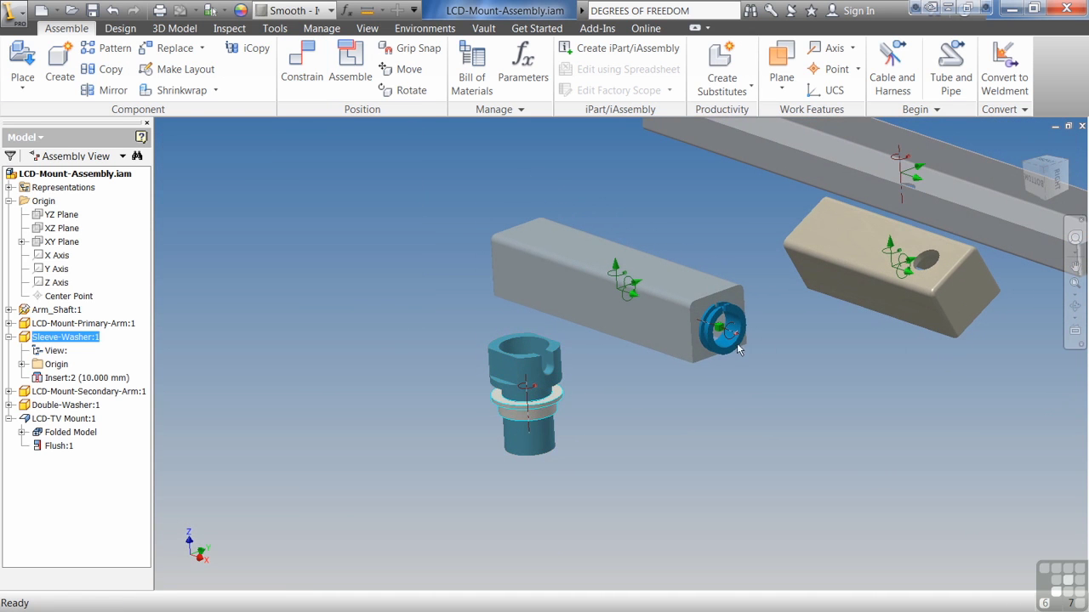
pyautogui.click(113, 13)
pyautogui.click(113, 13)
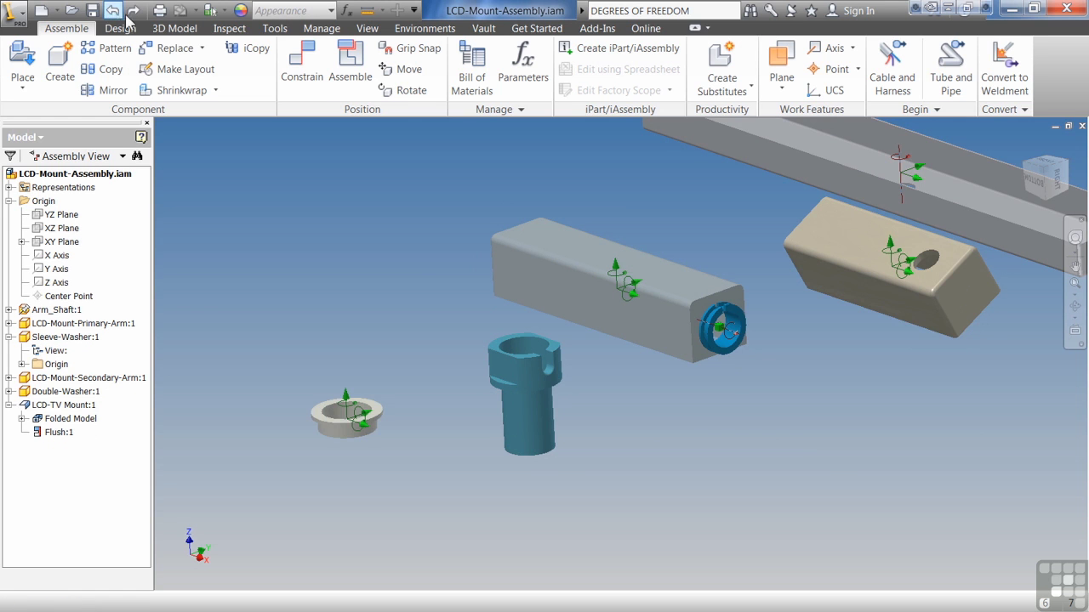
# - Insert the sleeve washer against the arm shaft's shoulder edge at 0.000 mm offset, comparing the aligned solution and applying the opposed one
pyautogui.click(306, 66)
pyautogui.click(267, 211)
pyautogui.click(357, 401)
pyautogui.keyDown('shift'); pyautogui.moveTo(501, 426); pyautogui.dragTo(544, 458, button='middle'); pyautogui.keyUp('shift')
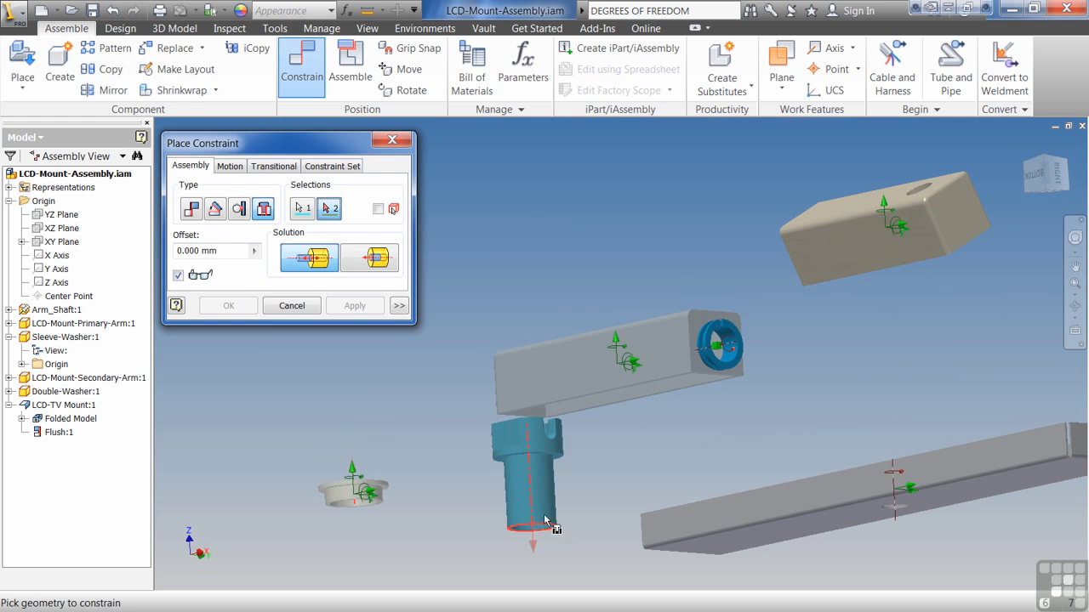
pyautogui.click(545, 466)
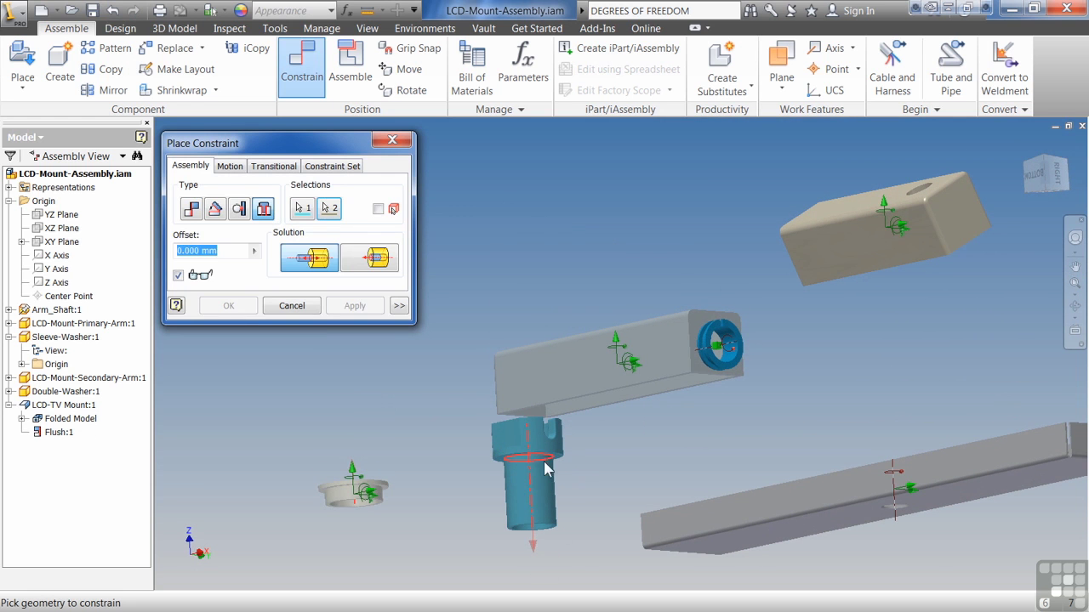
pyautogui.click(358, 264)
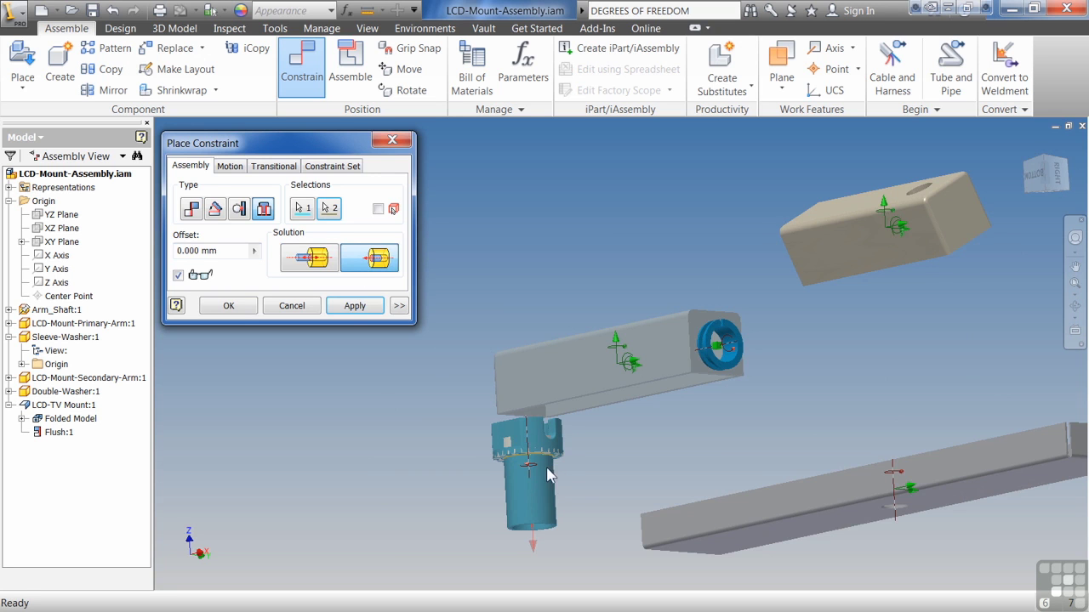
pyautogui.keyDown('shift'); pyautogui.moveTo(546, 465); pyautogui.dragTo(550, 489, button='middle'); pyautogui.keyUp('shift')
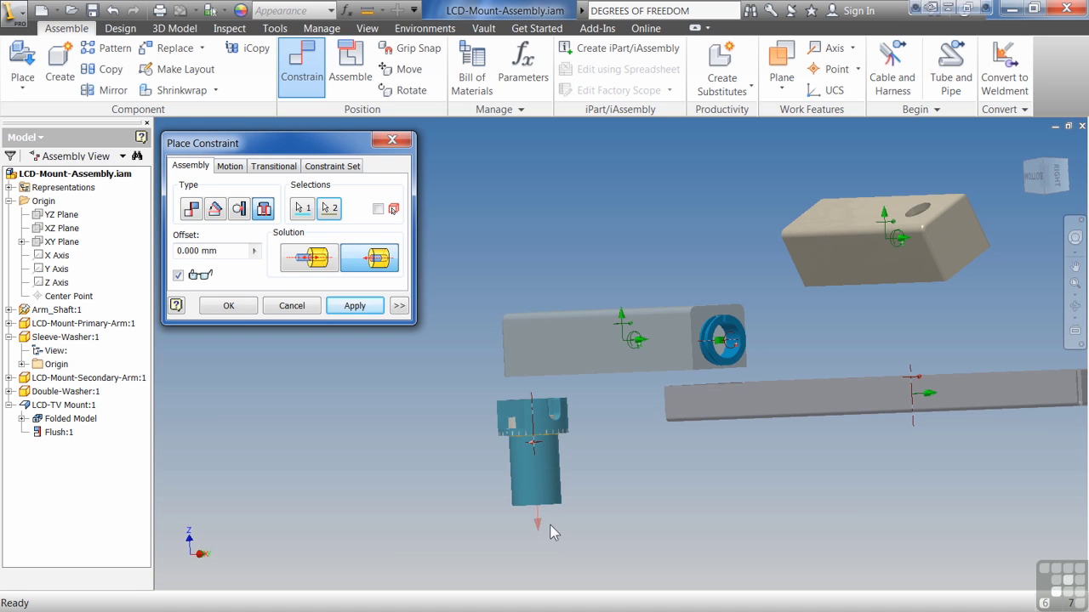
pyautogui.keyDown('shift'); pyautogui.moveTo(485, 510); pyautogui.dragTo(522, 457, button='middle'); pyautogui.keyUp('shift')
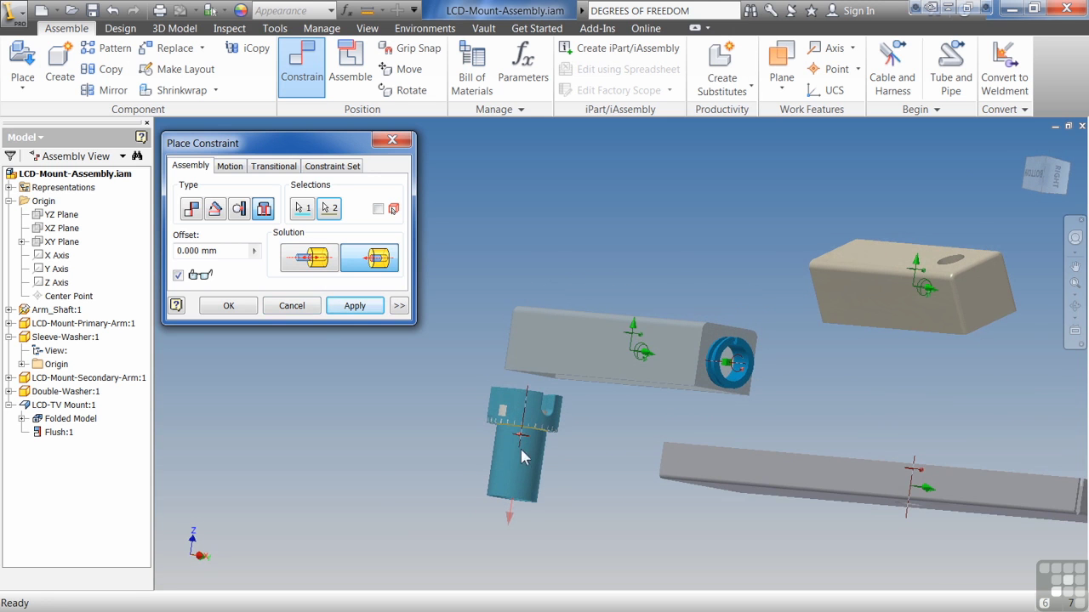
pyautogui.click(308, 257)
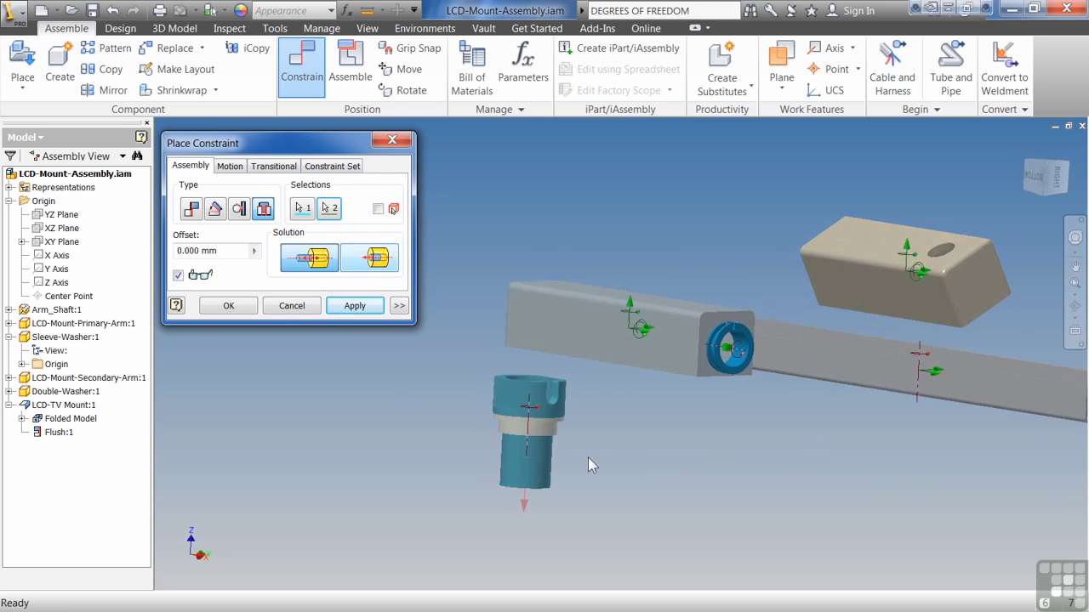
pyautogui.click(364, 307)
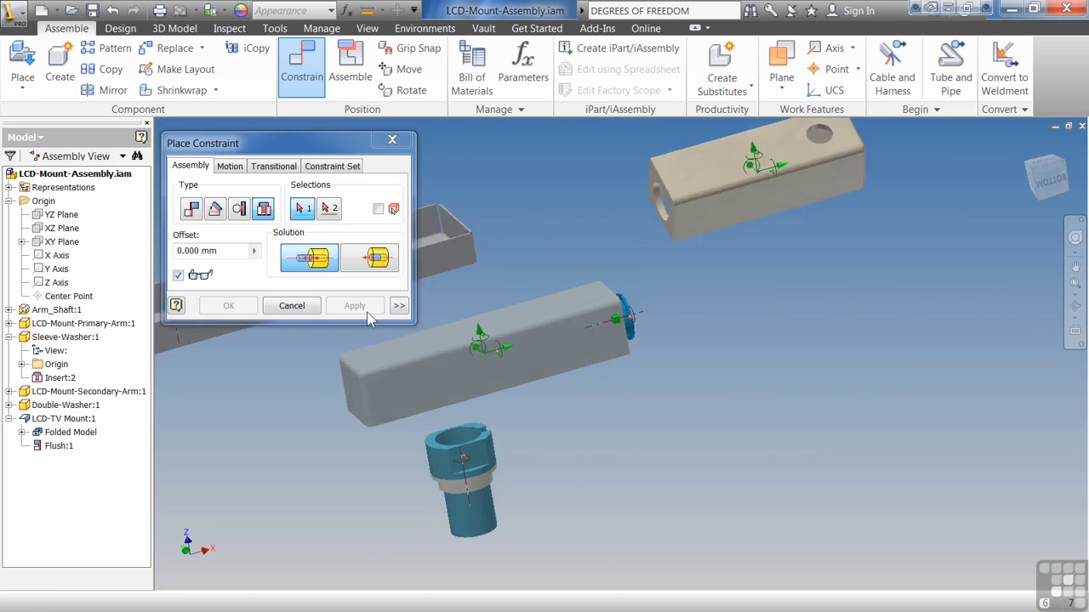
# - Insert the secondary arm's end hole onto the double washer's circular edge with an opposed, 0.000 mm offset constraint
pyautogui.click(601, 212)
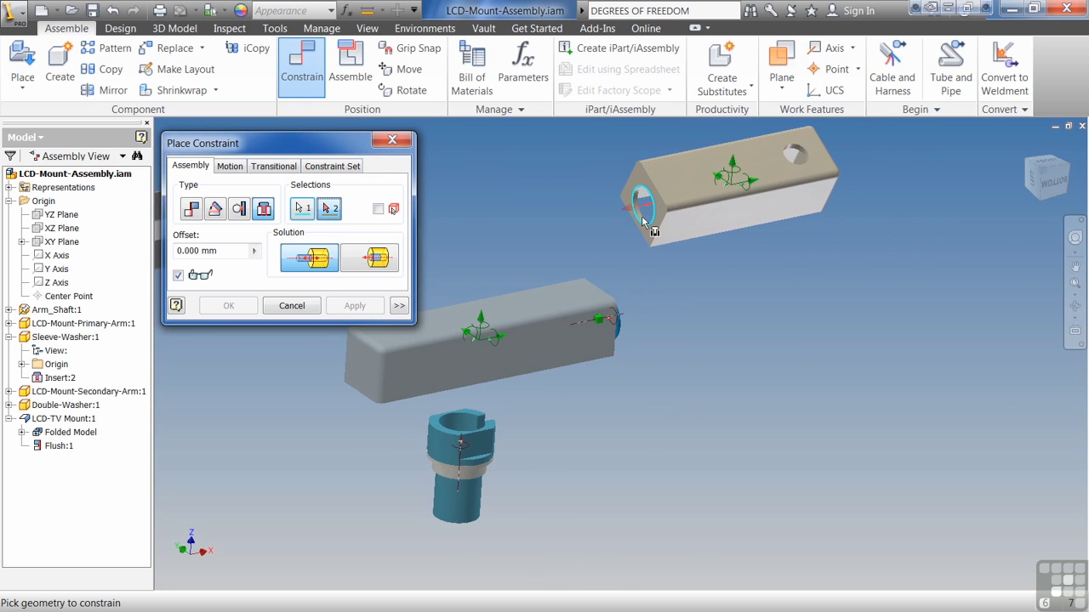
pyautogui.scroll(3, 646, 232)
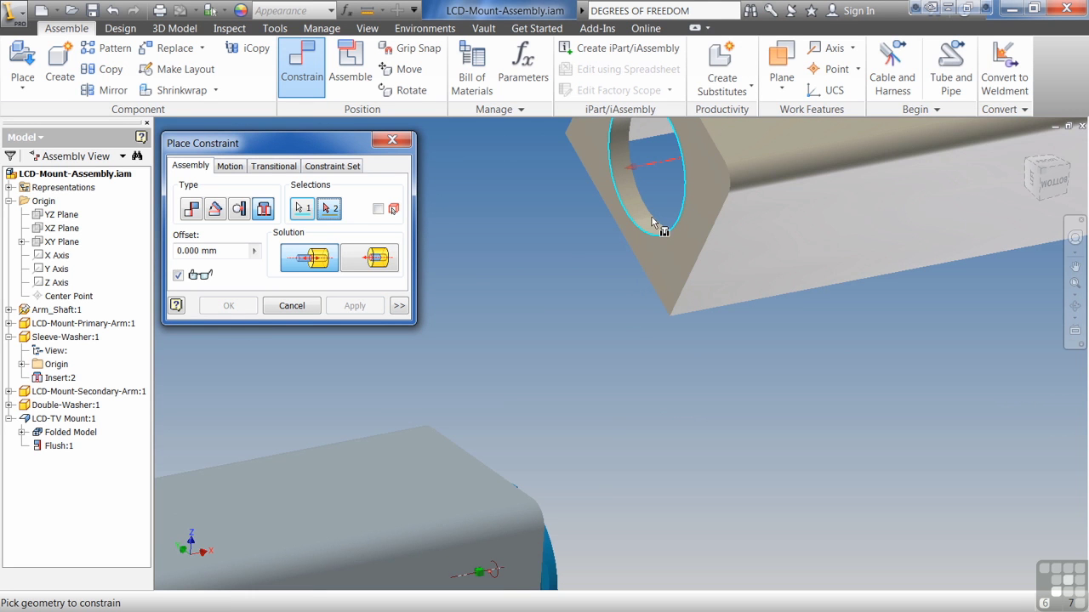
pyautogui.scroll(-5, 652, 226)
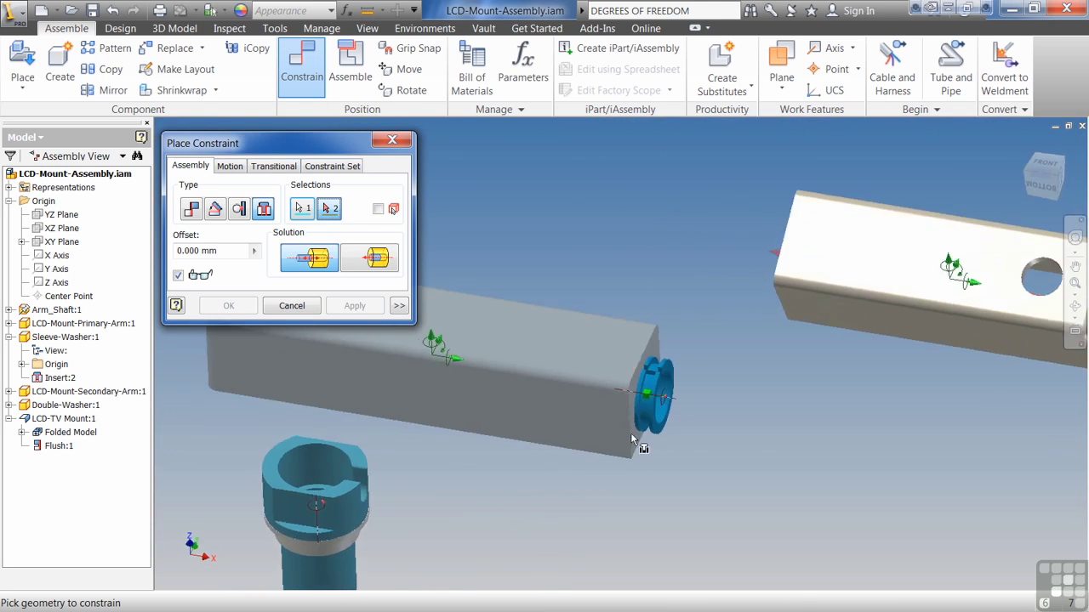
pyautogui.scroll(5, 646, 414)
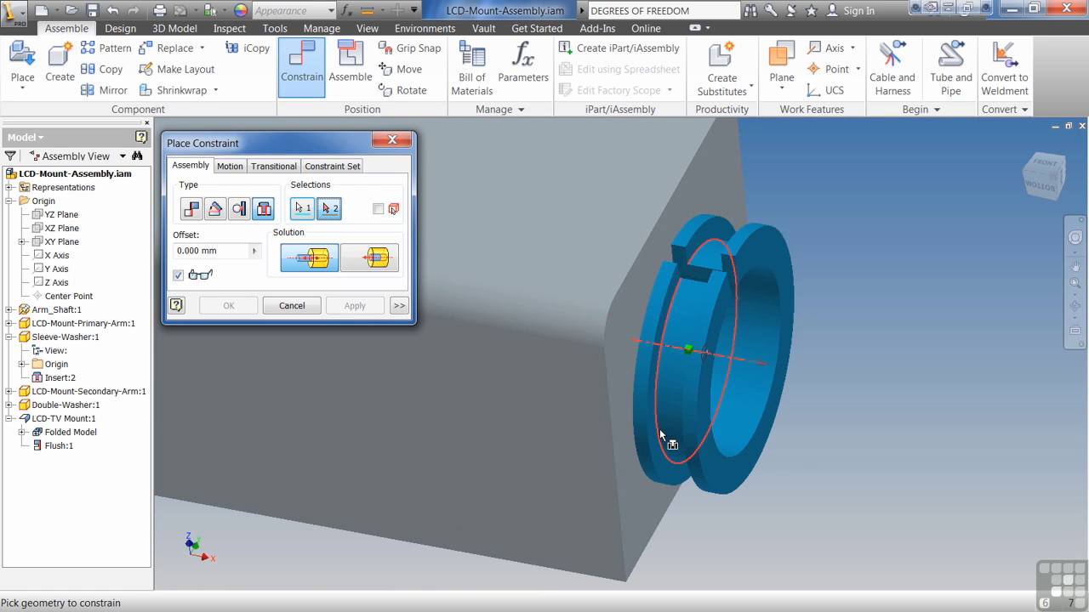
pyautogui.scroll(-2, 659, 428)
pyautogui.keyDown('shift'); pyautogui.moveTo(659, 430); pyautogui.dragTo(515, 426, button='middle'); pyautogui.keyUp('shift')
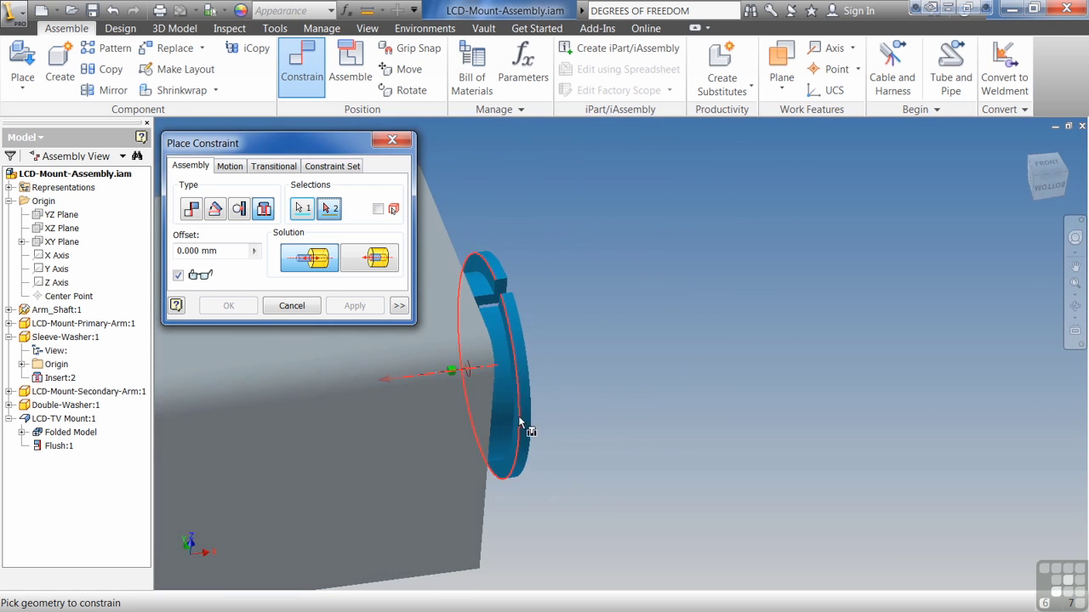
pyautogui.scroll(-6, 512, 432)
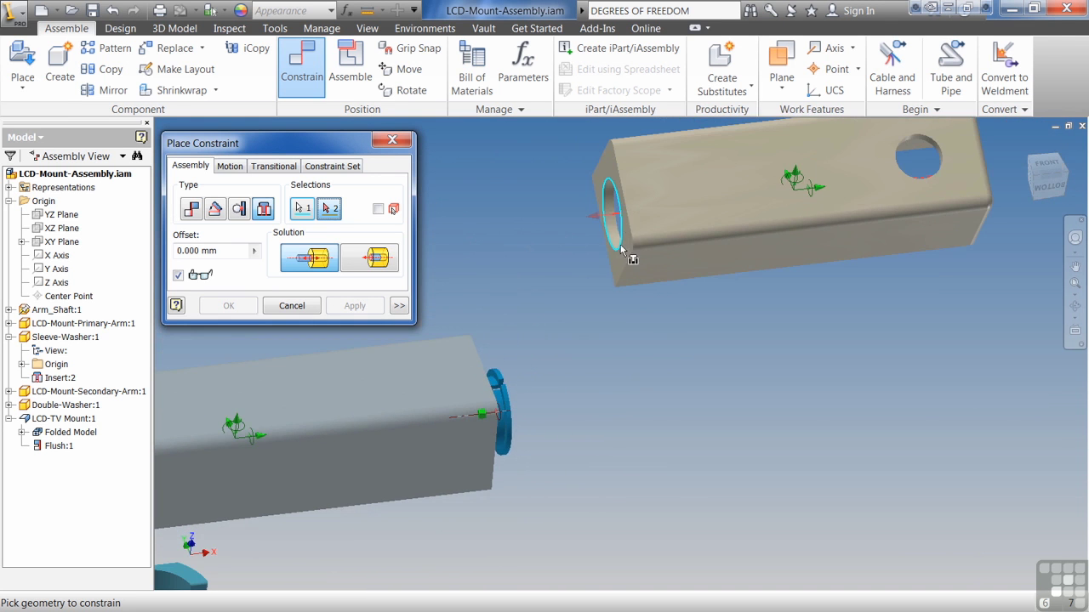
pyautogui.scroll(3, 581, 355)
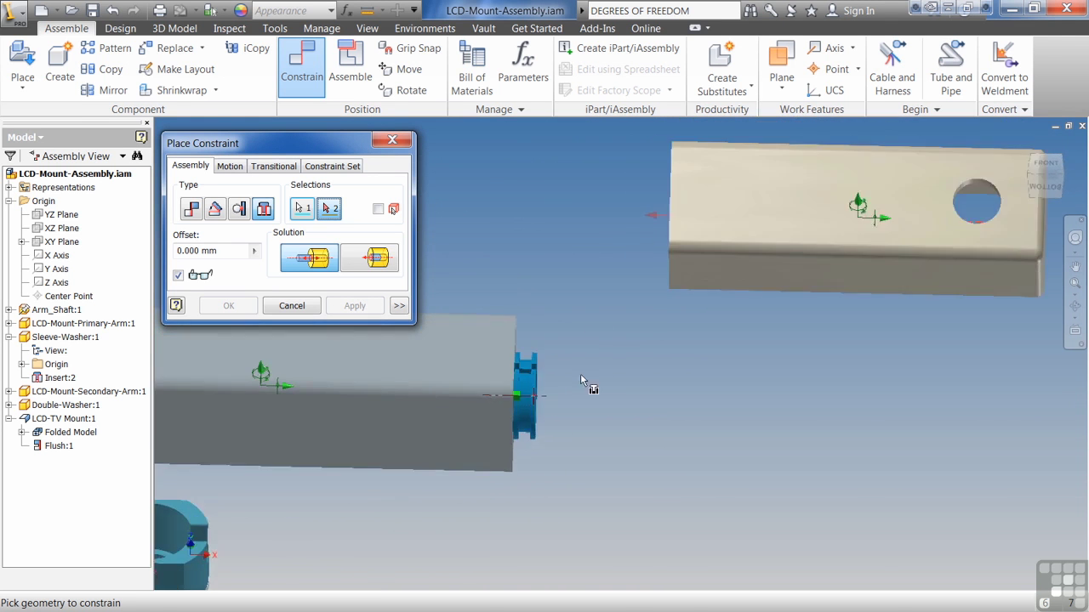
pyautogui.scroll(2, 560, 434)
pyautogui.click(551, 425)
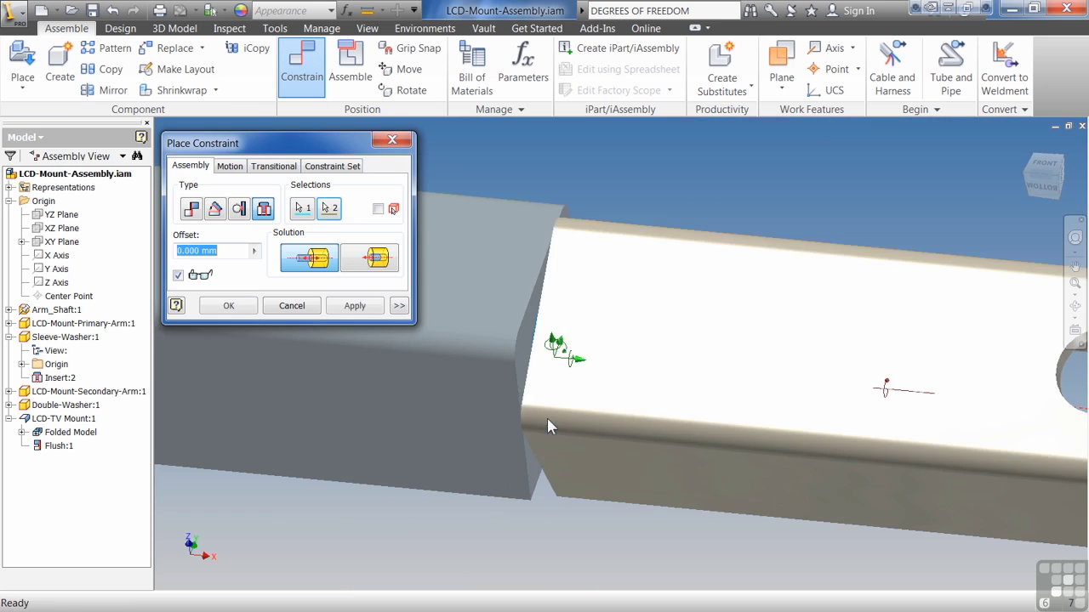
pyautogui.click(357, 306)
# - Mate the flat ledge below the arm shaft's cut side to the primary arm's underside at 0.000 mm offset
pyautogui.scroll(-3, 387, 396)
pyautogui.scroll(-4, 376, 398)
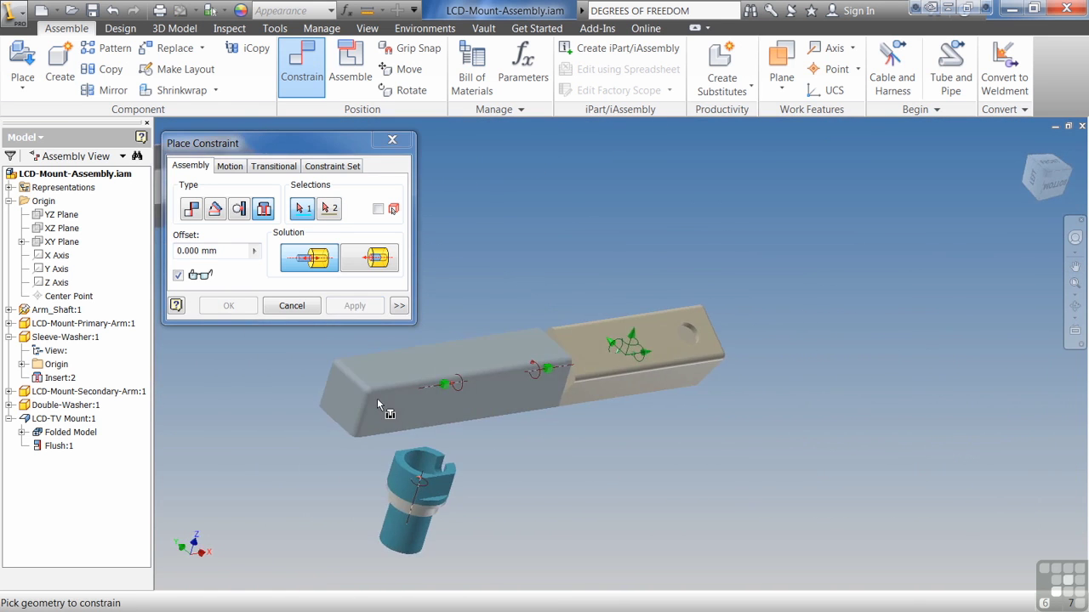
pyautogui.keyDown('shift'); pyautogui.moveTo(377, 400); pyautogui.dragTo(566, 414, button='middle'); pyautogui.keyUp('shift')
pyautogui.scroll(6, 561, 421)
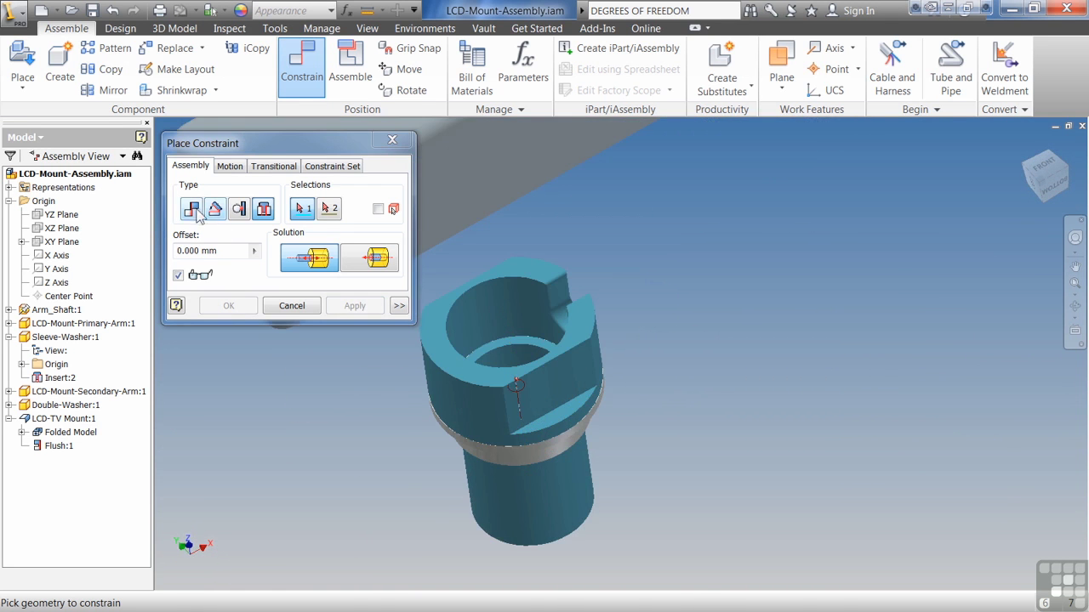
pyautogui.click(192, 211)
pyautogui.click(553, 418)
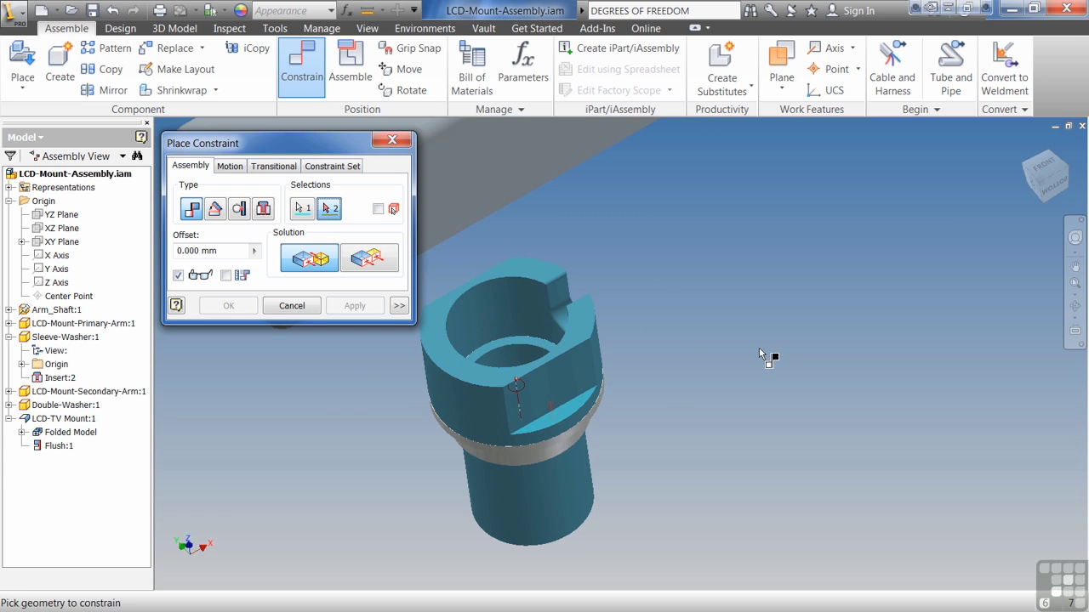
pyautogui.scroll(-4, 759, 350)
pyautogui.keyDown('shift'); pyautogui.moveTo(761, 352); pyautogui.dragTo(706, 421, button='middle'); pyautogui.keyUp('shift')
pyautogui.keyDown('shift'); pyautogui.moveTo(652, 451); pyautogui.dragTo(668, 504, button='middle'); pyautogui.keyUp('shift')
pyautogui.scroll(2, 554, 411)
pyautogui.click(581, 401)
pyautogui.scroll(-3, 557, 419)
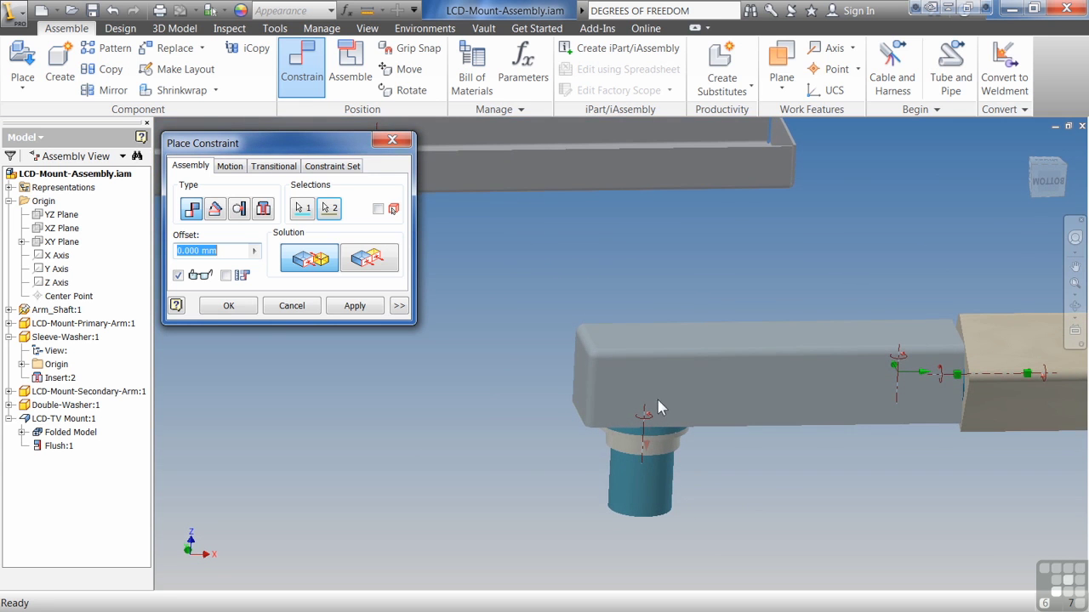
pyautogui.click(354, 306)
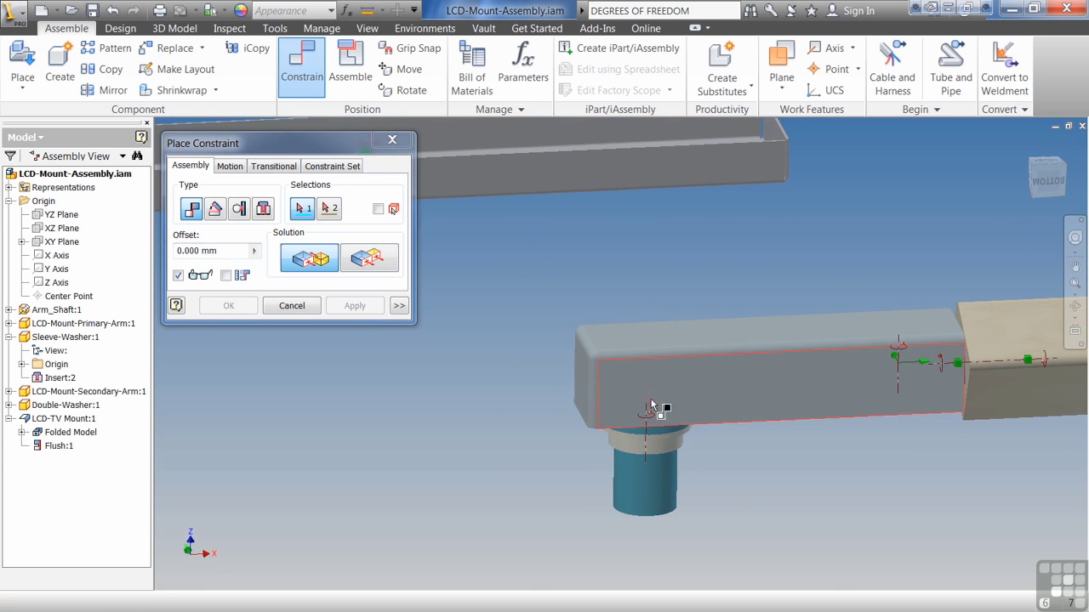
# - Mate the primary arm's side face to the arm shaft at 0.000 mm offset
pyautogui.moveTo(656, 407)
pyautogui.keyDown('shift'); pyautogui.mouseDown(button='middle')
pyautogui.moveTo(721, 464)
pyautogui.moveTo(754, 405)
pyautogui.moveTo(732, 399)
pyautogui.moveTo(652, 519)
pyautogui.moveTo(659, 423)
pyautogui.mouseUp(button='middle'); pyautogui.keyUp('shift')
pyautogui.click(731, 398)
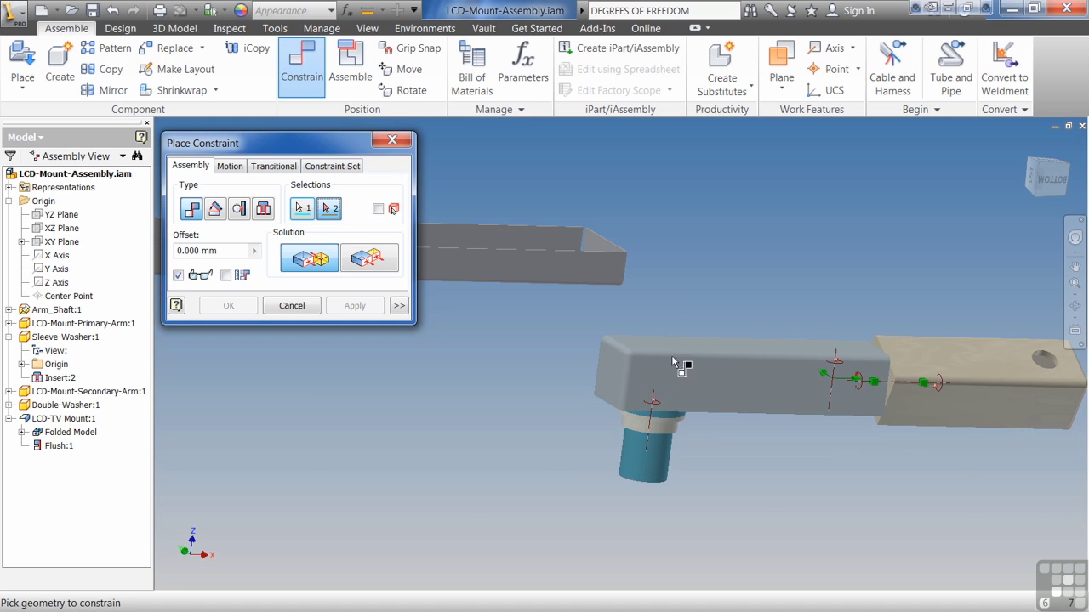
pyautogui.keyDown('shift'); pyautogui.moveTo(666, 398); pyautogui.dragTo(668, 400, button='middle'); pyautogui.keyUp('shift')
pyautogui.moveTo(667, 397)
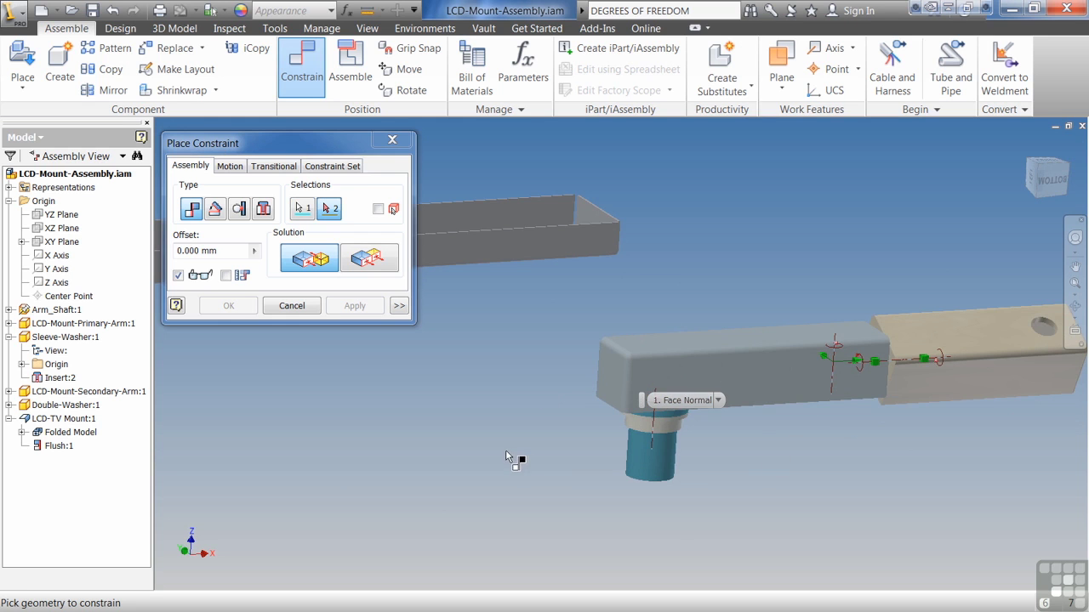
pyautogui.click(674, 391)
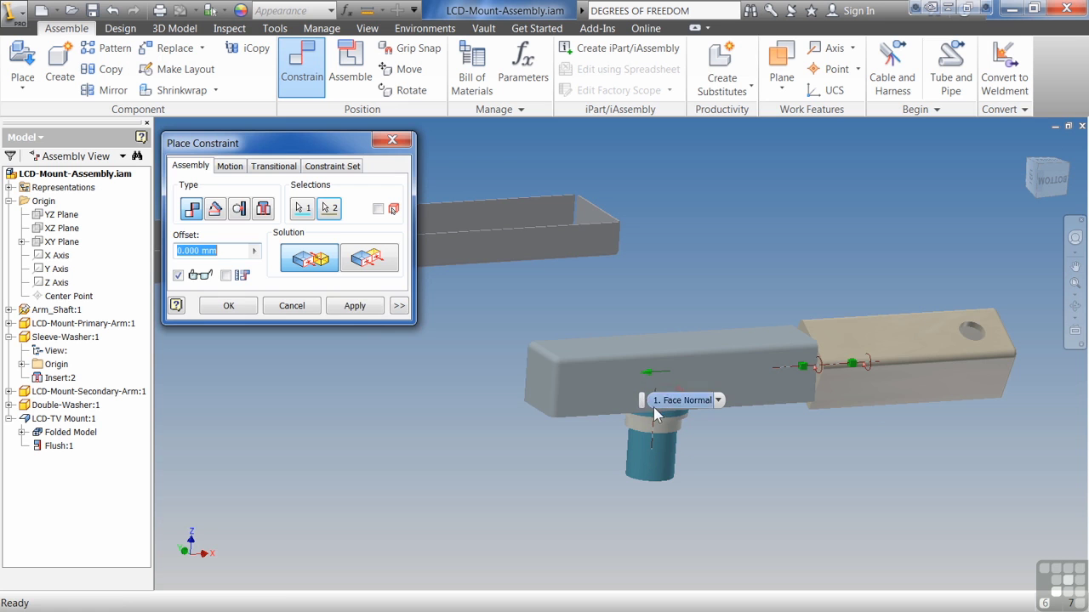
pyautogui.click(357, 307)
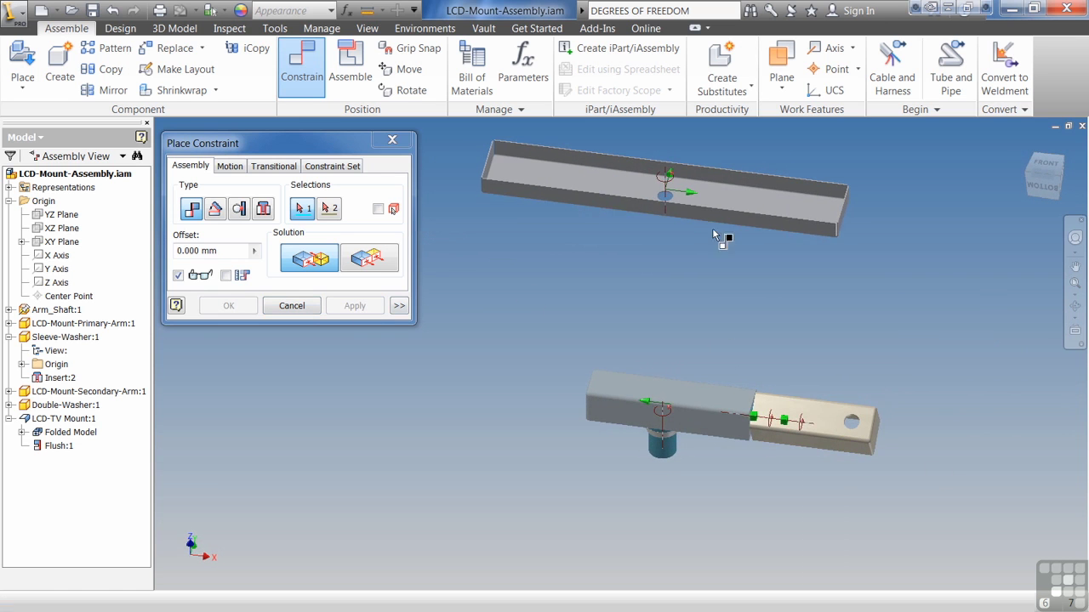
# - Try to insert the TV mount's hole onto the secondary arm's free end hole with an opposed, 0.000 mm offset constraint
pyautogui.click(264, 210)
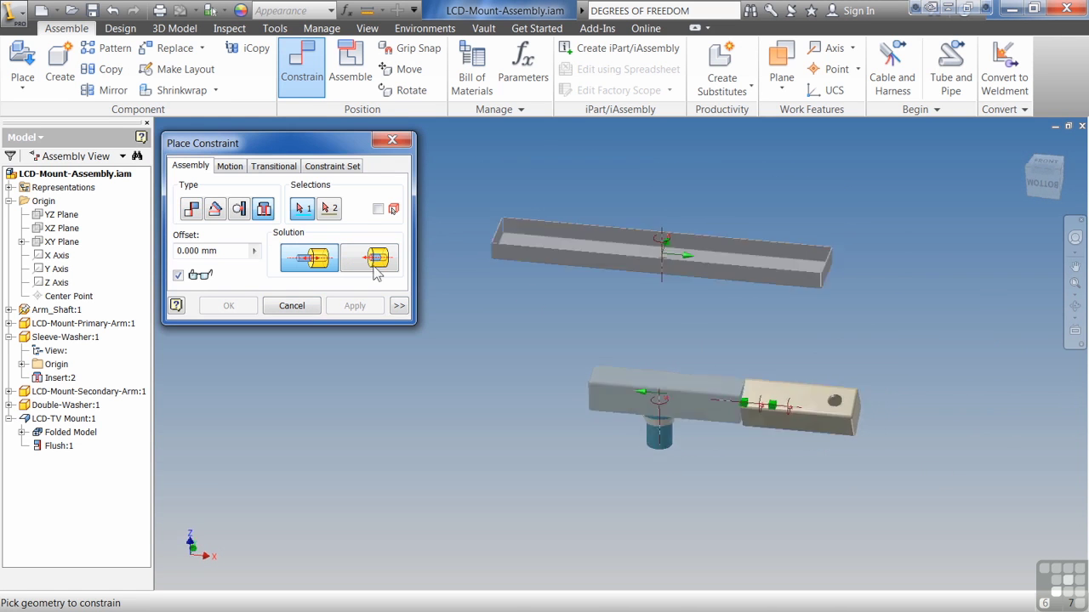
pyautogui.click(649, 533)
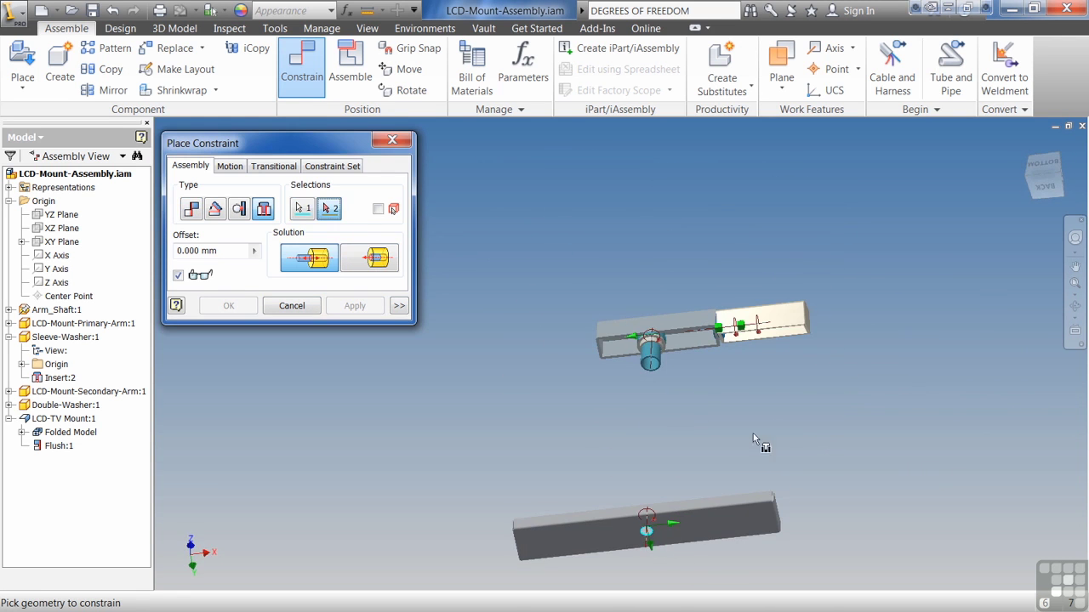
pyautogui.click(799, 413)
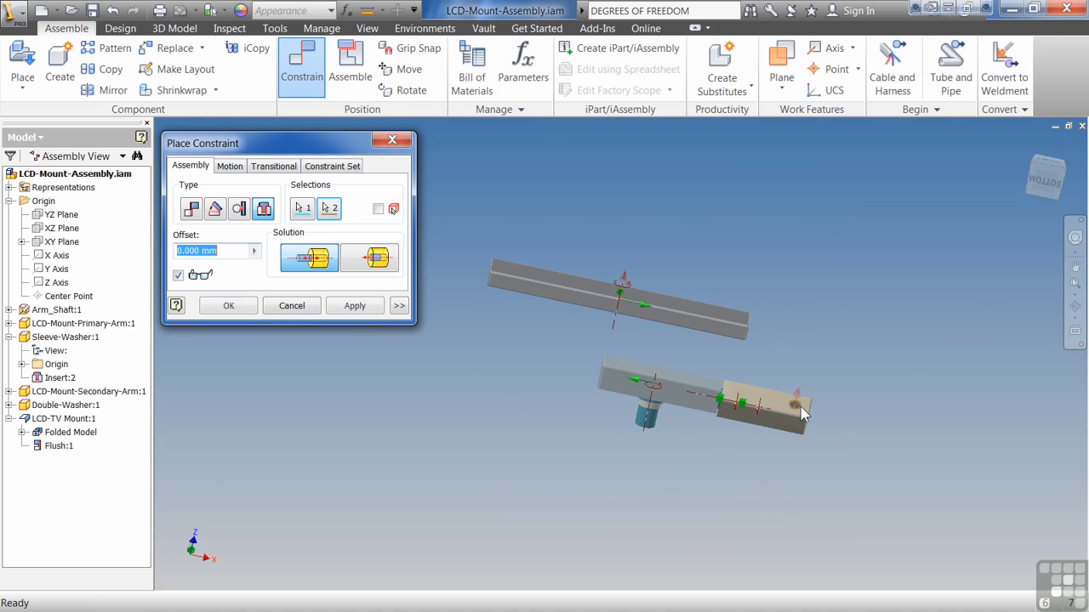
pyautogui.click(356, 306)
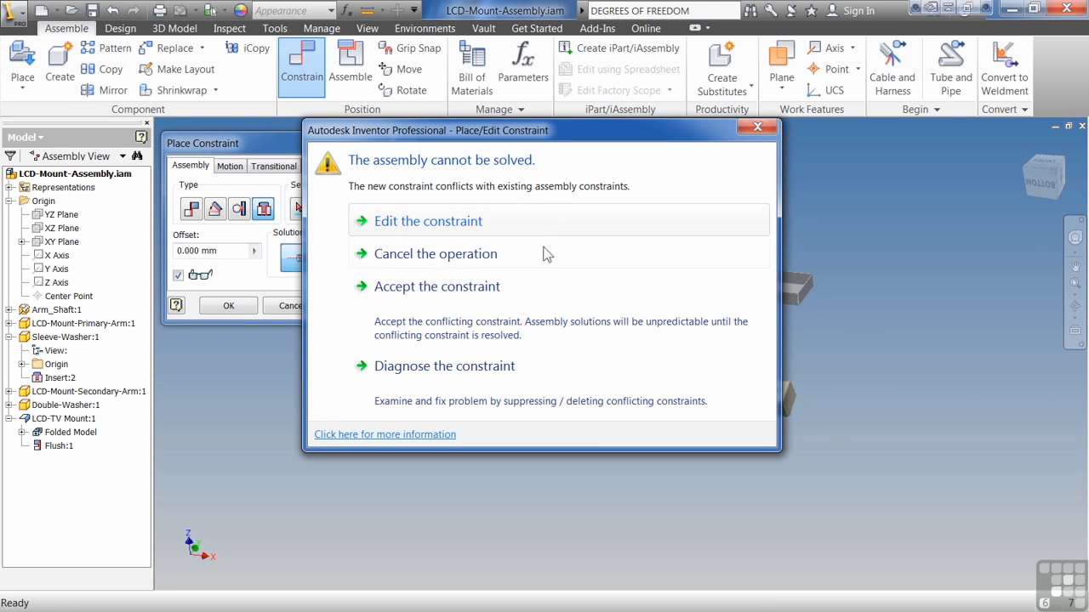
pyautogui.click(438, 262)
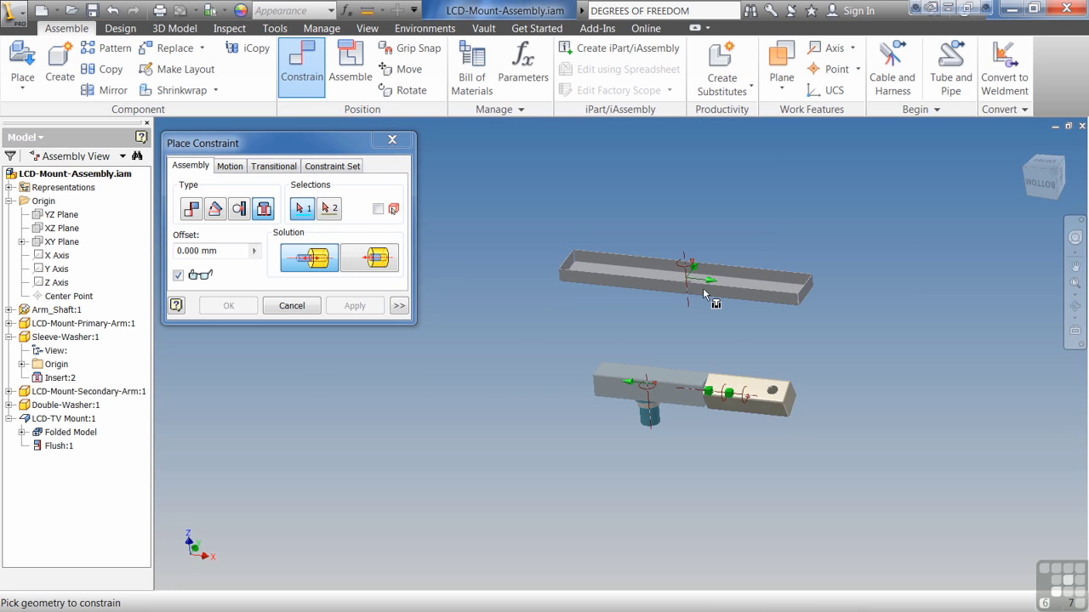
pyautogui.press('Escape')
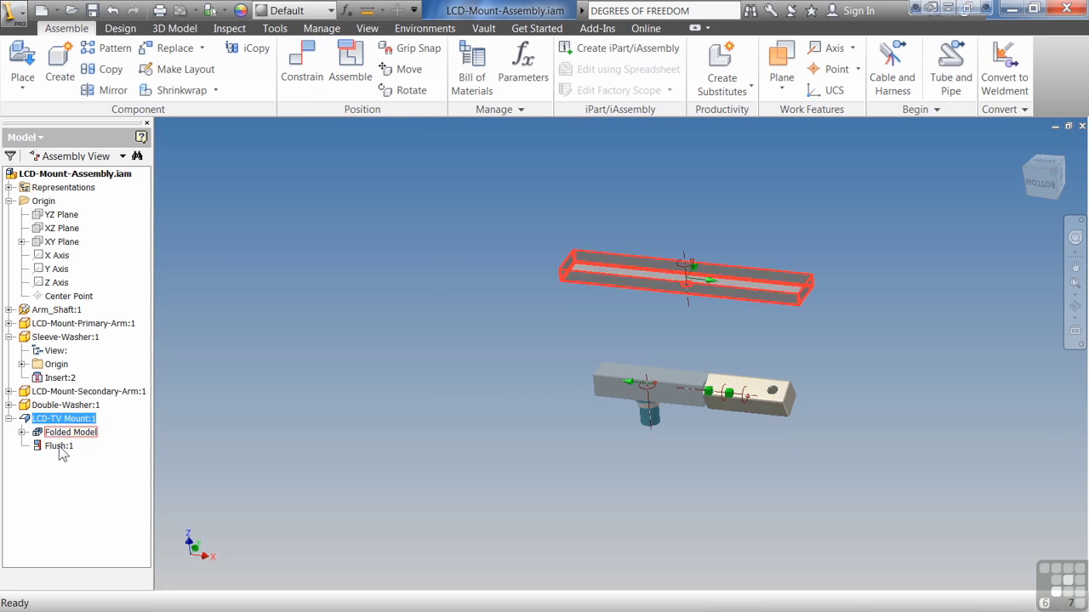
# - Delete the TV mount's flush constraint and insert its centre hole onto the secondary arm's end hole, opposed, at 0.000 mm offset
pyautogui.rightClick(60, 445)
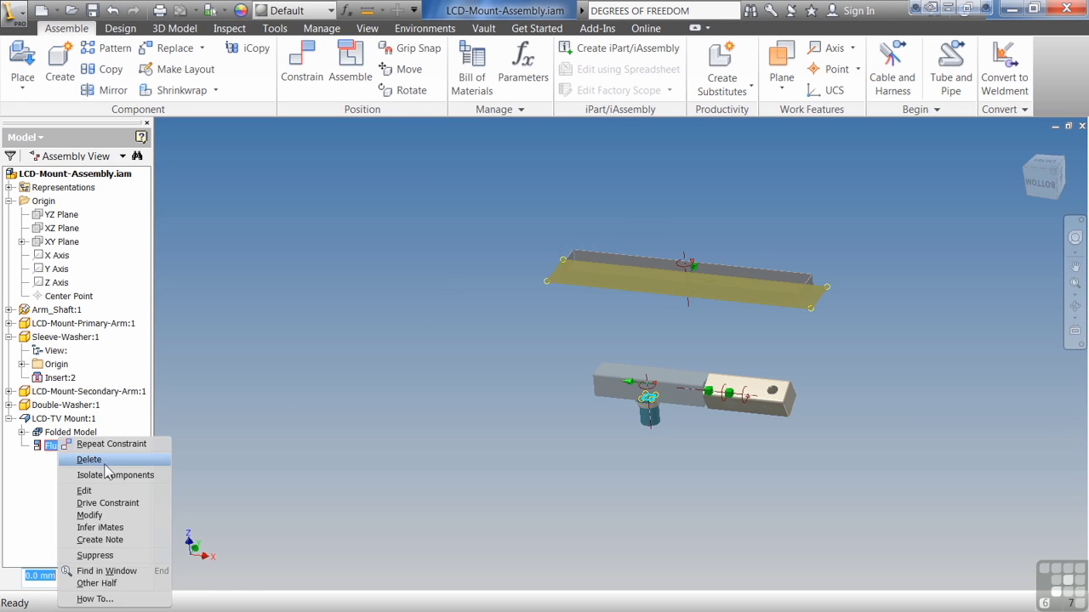
pyautogui.click(88, 459)
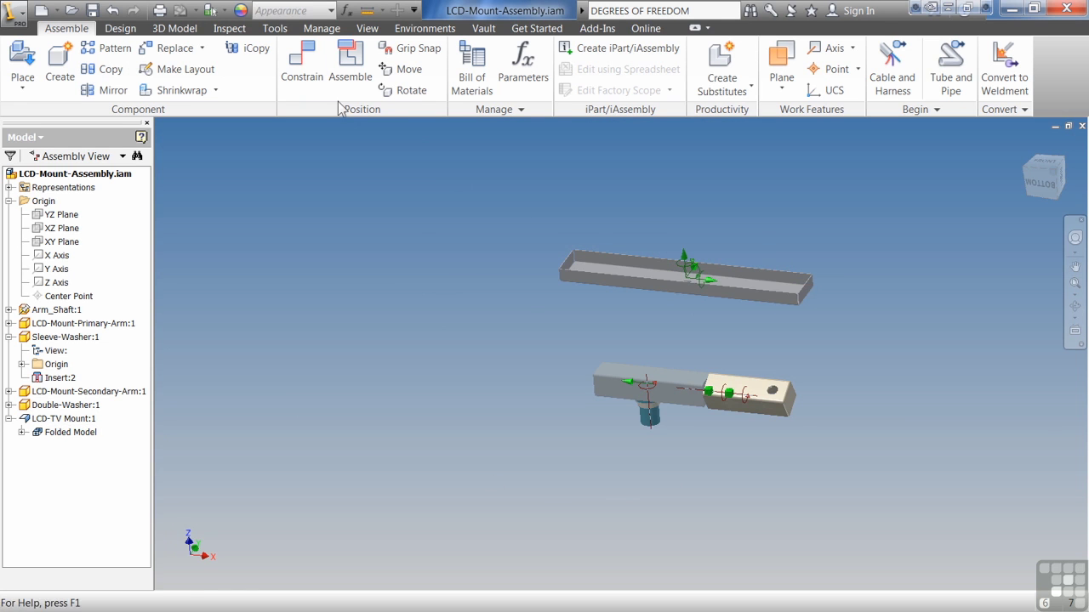
pyautogui.click(302, 67)
pyautogui.keyDown('shift'); pyautogui.moveTo(620, 401); pyautogui.dragTo(677, 461, button='middle'); pyautogui.keyUp('shift')
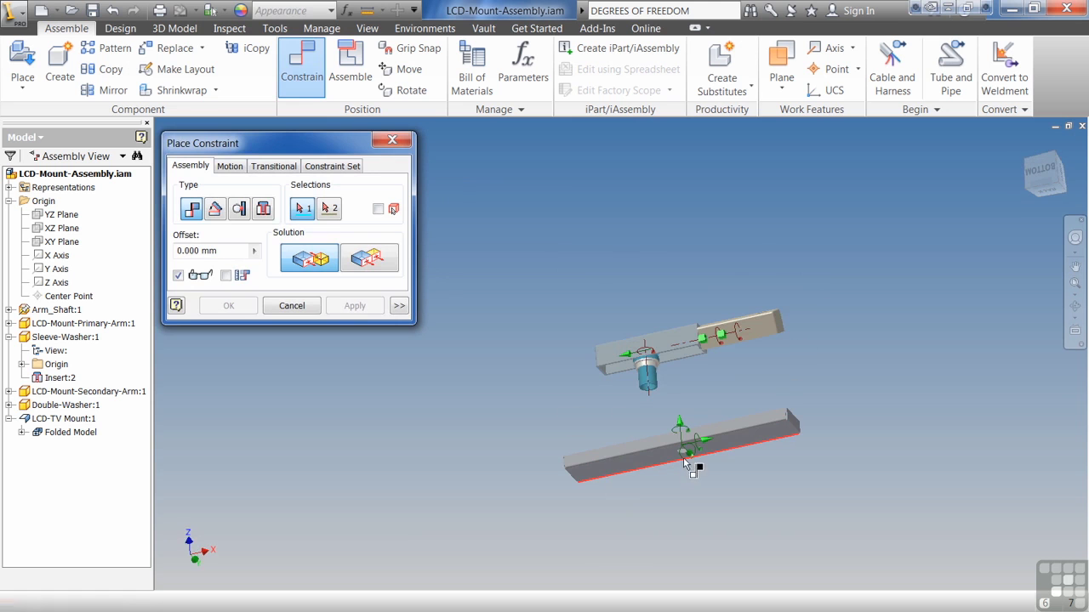
pyautogui.click(263, 210)
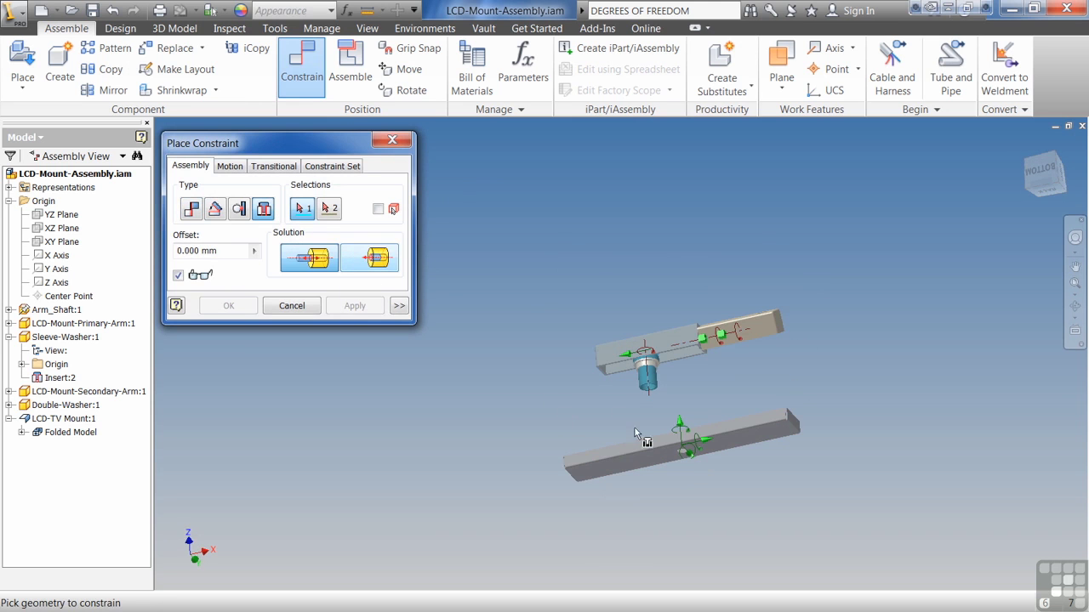
pyautogui.click(682, 457)
pyautogui.keyDown('shift'); pyautogui.moveTo(683, 457); pyautogui.dragTo(766, 387, button='middle'); pyautogui.keyUp('shift')
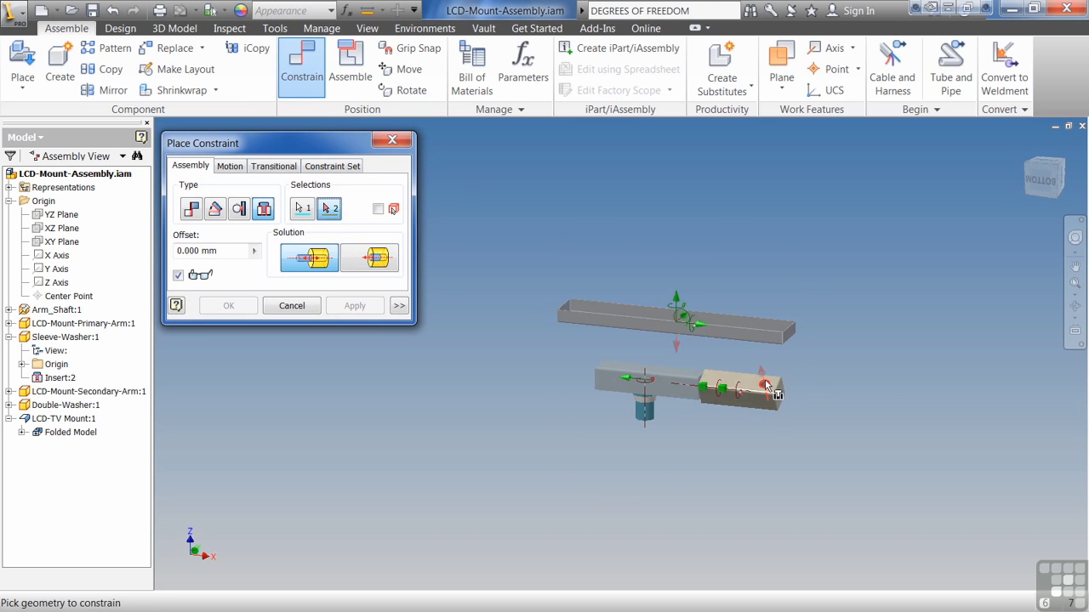
pyautogui.click(765, 384)
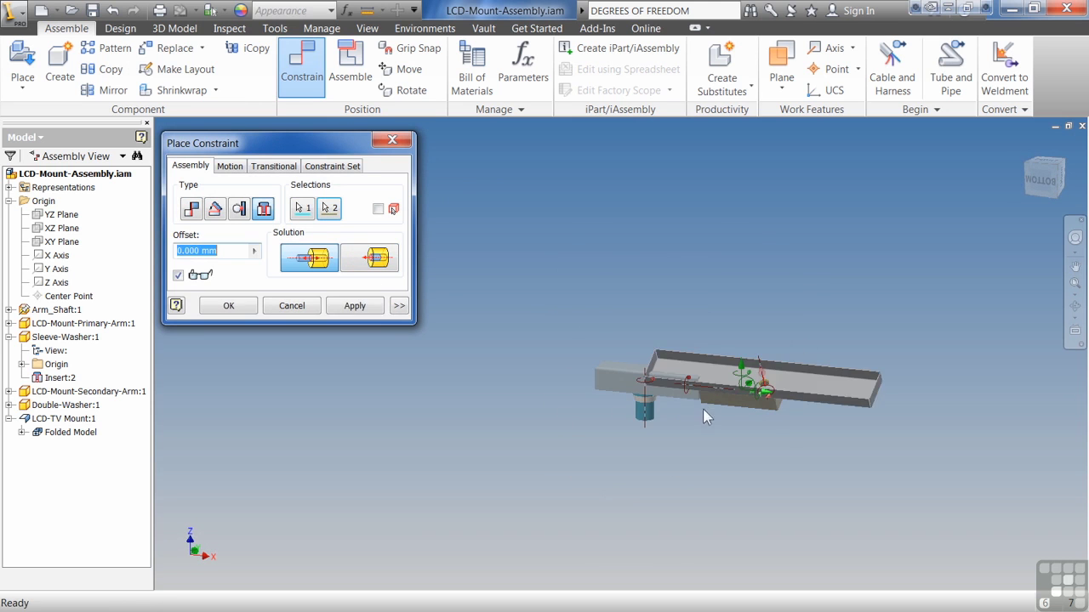
pyautogui.click(368, 307)
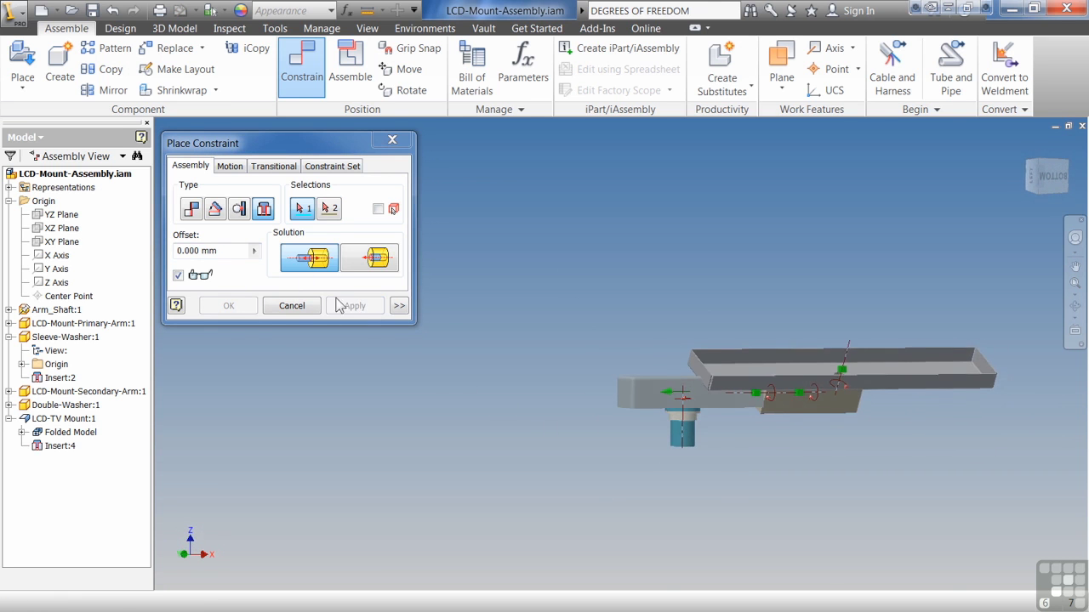
# - Apply an undirected 0 deg angle constraint between the TV mount's long side and the secondary arm's end face, previewing 45 deg directed first
pyautogui.click(219, 208)
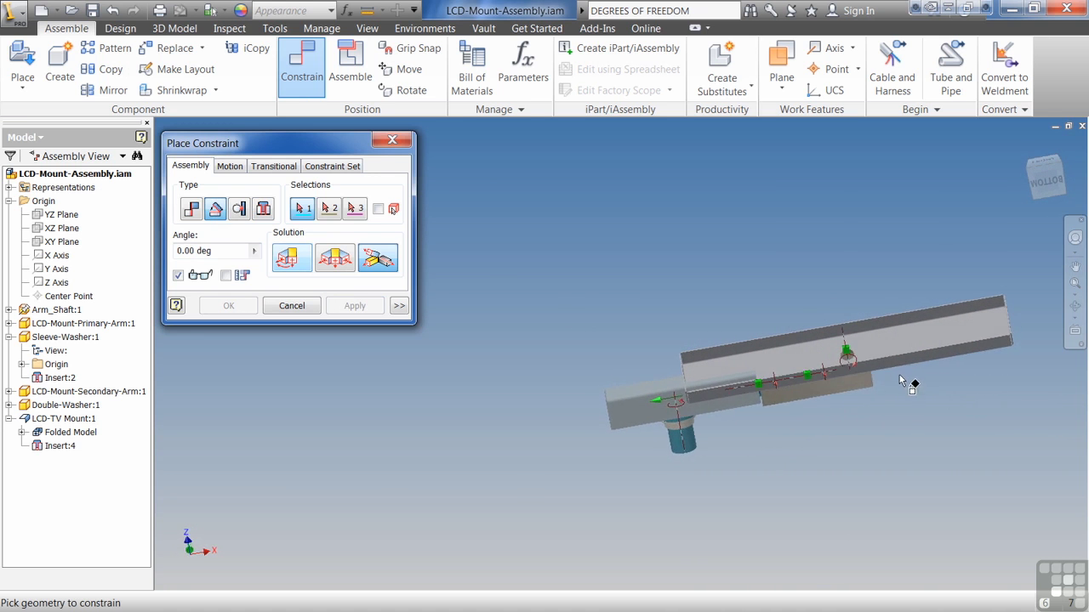
pyautogui.click(888, 353)
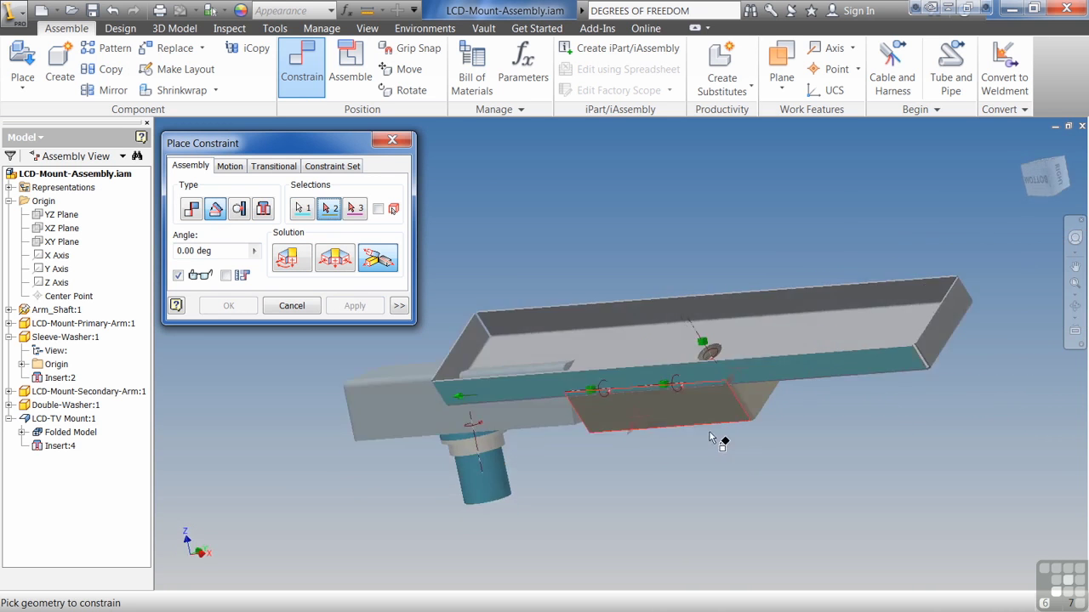
pyautogui.click(631, 385)
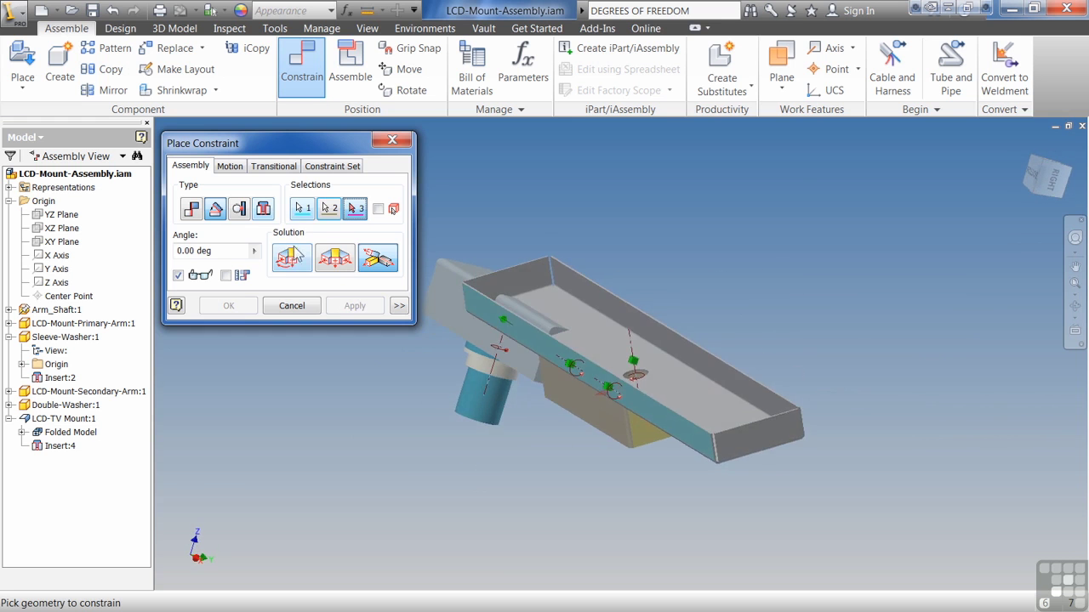
pyautogui.click(294, 265)
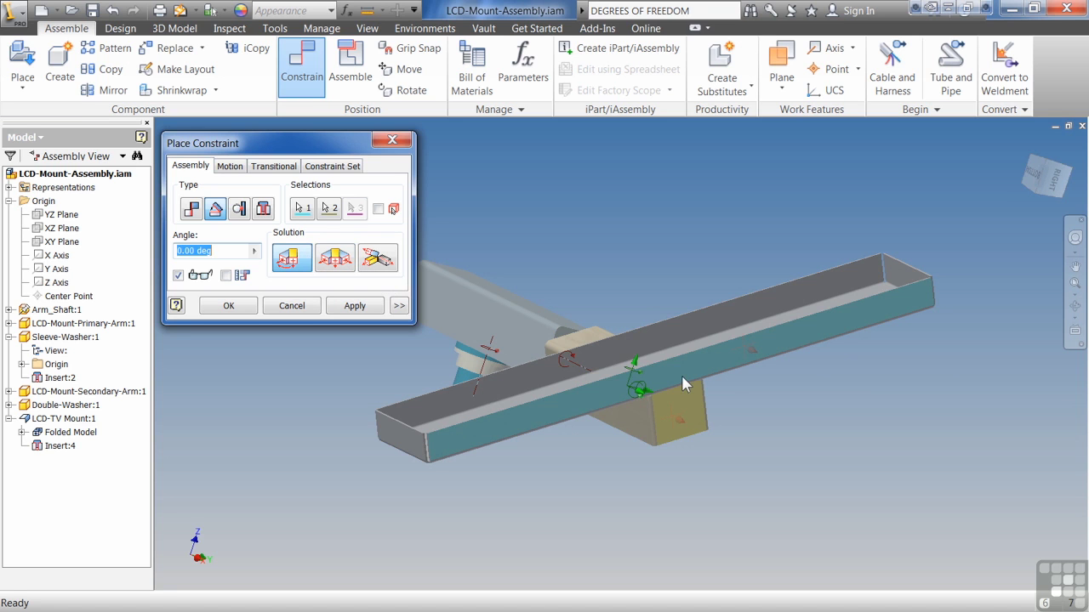
pyautogui.write('45')
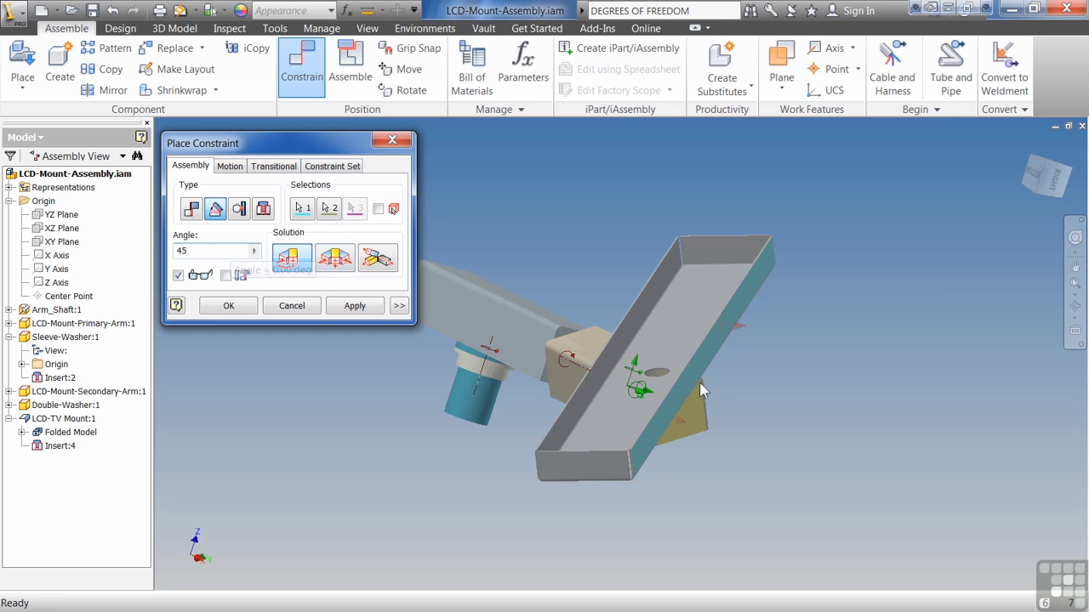
pyautogui.keyDown('shift'); pyautogui.moveTo(700, 353); pyautogui.dragTo(500, 403, button='middle'); pyautogui.keyUp('shift')
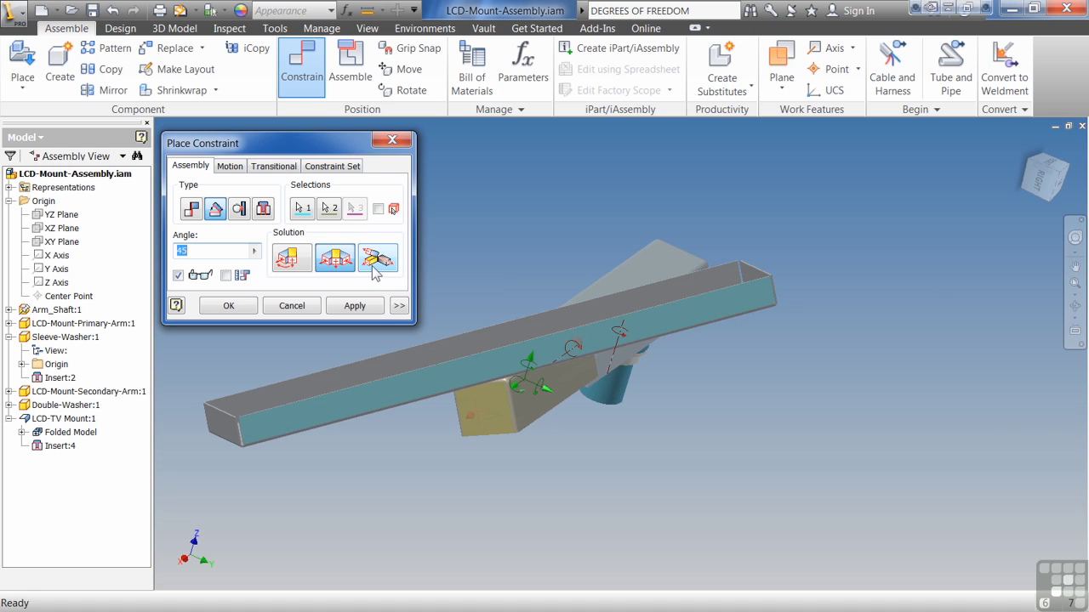
pyautogui.write('0')
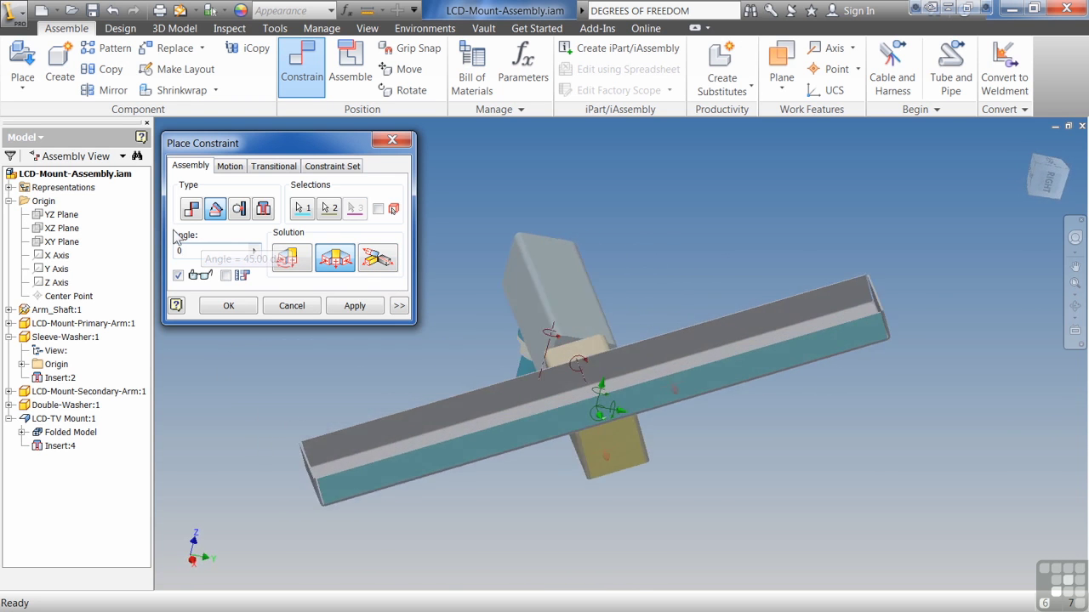
pyautogui.click(354, 305)
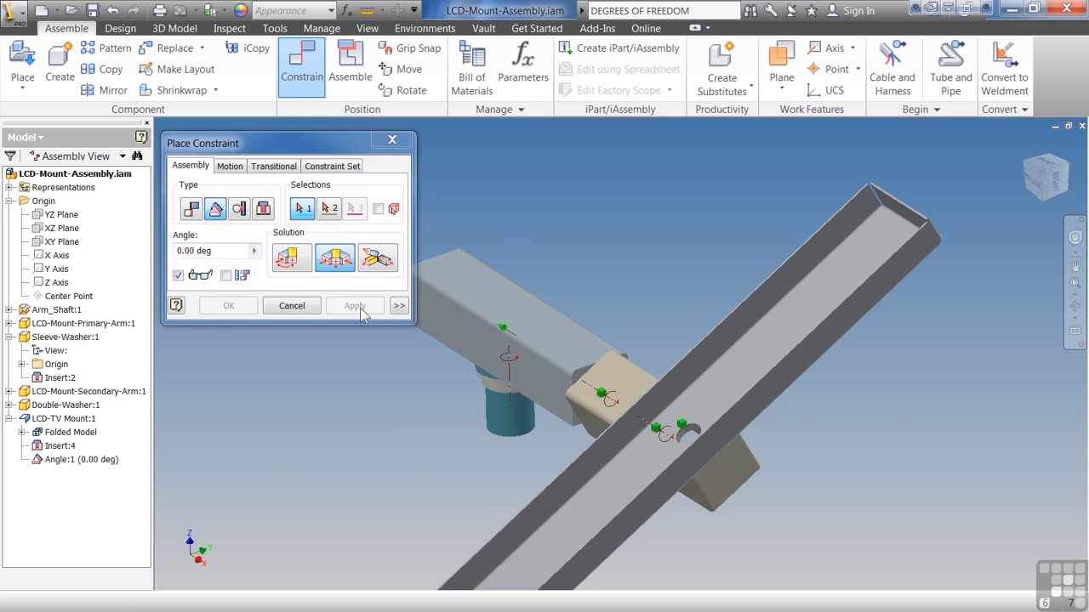
# - Apply an undirected angle constraint between the primary and secondary arms' top faces, previewing 45 deg and settling on 15 deg
pyautogui.click(538, 336)
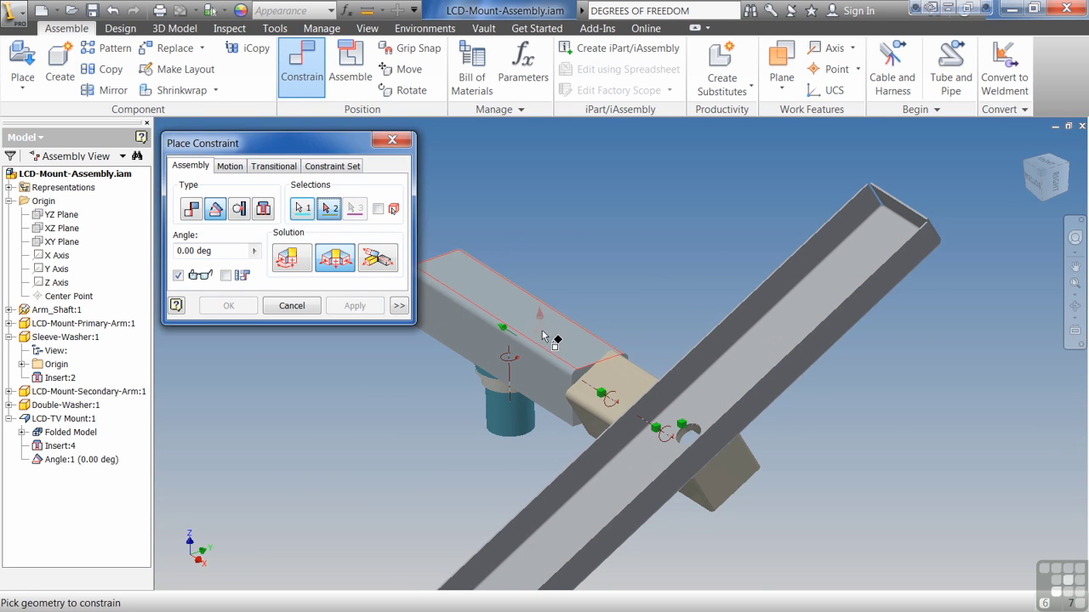
pyautogui.click(616, 385)
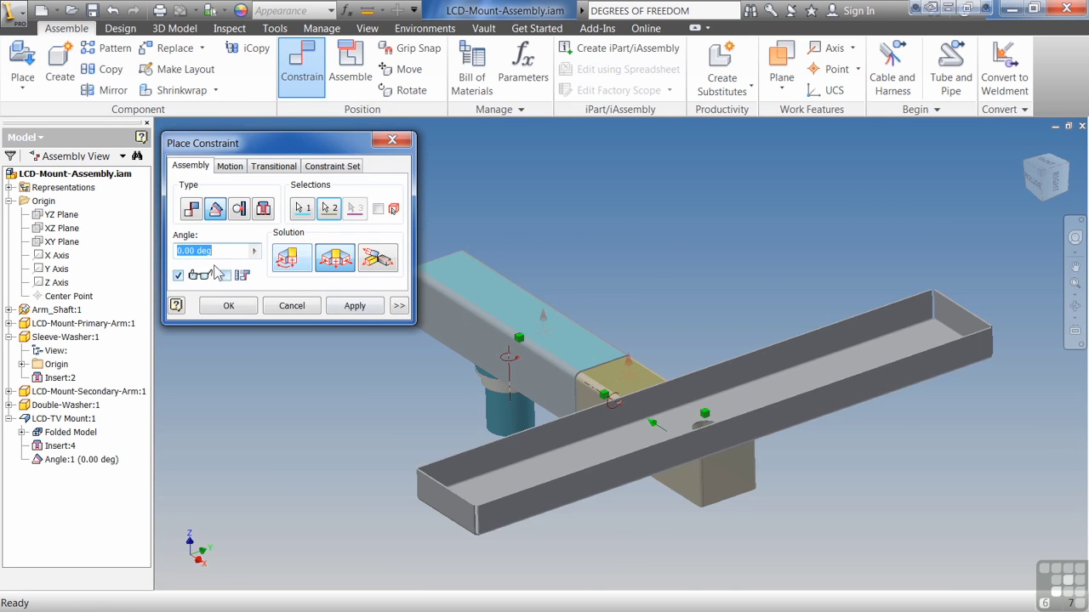
pyautogui.write('45')
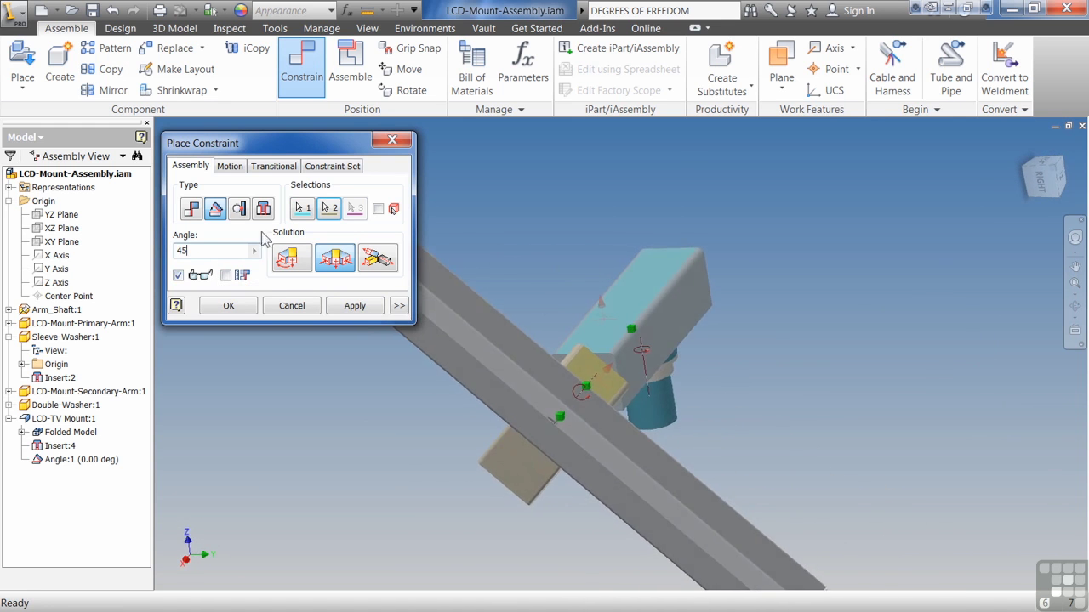
pyautogui.press('BackSpace')
pyautogui.press('BackSpace')
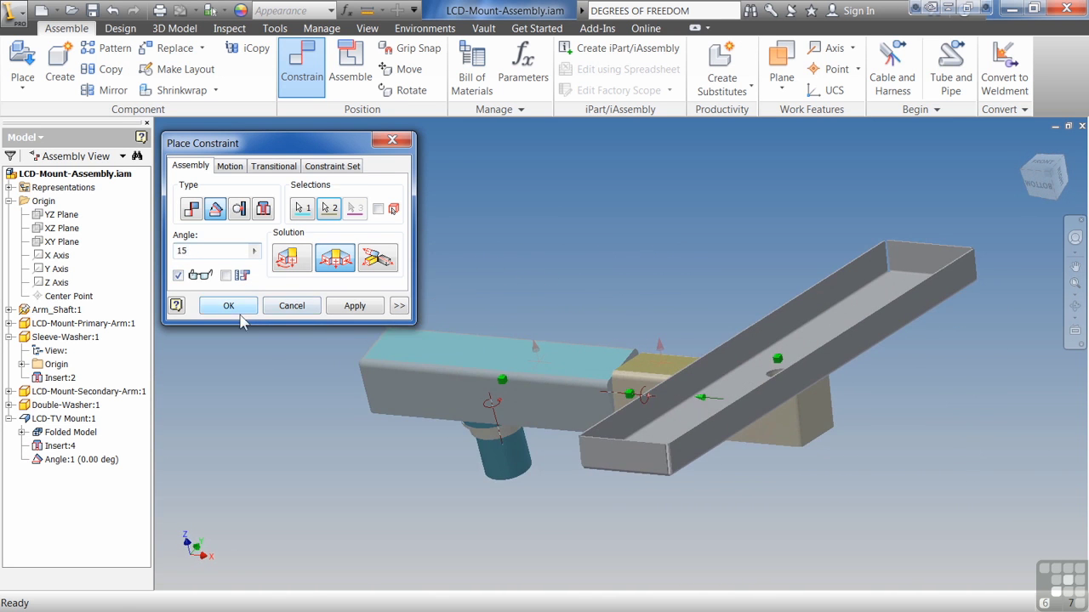
pyautogui.click(337, 312)
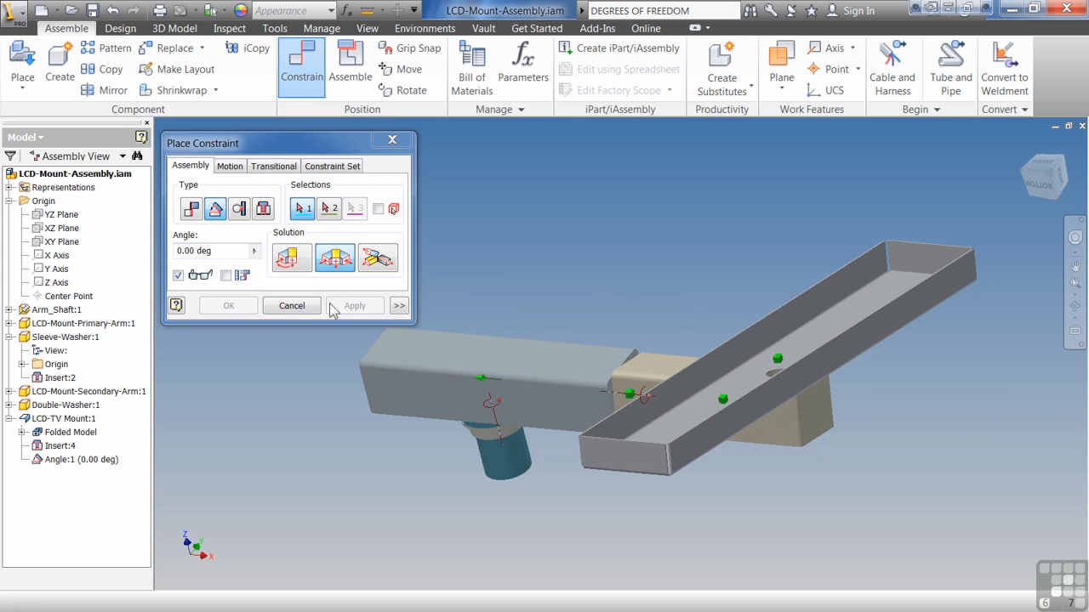
# - Apply an outside tangent constraint at 0.000 mm offset between the arm shaft's outer cylindrical face and the primary arm's inner end face
pyautogui.click(241, 210)
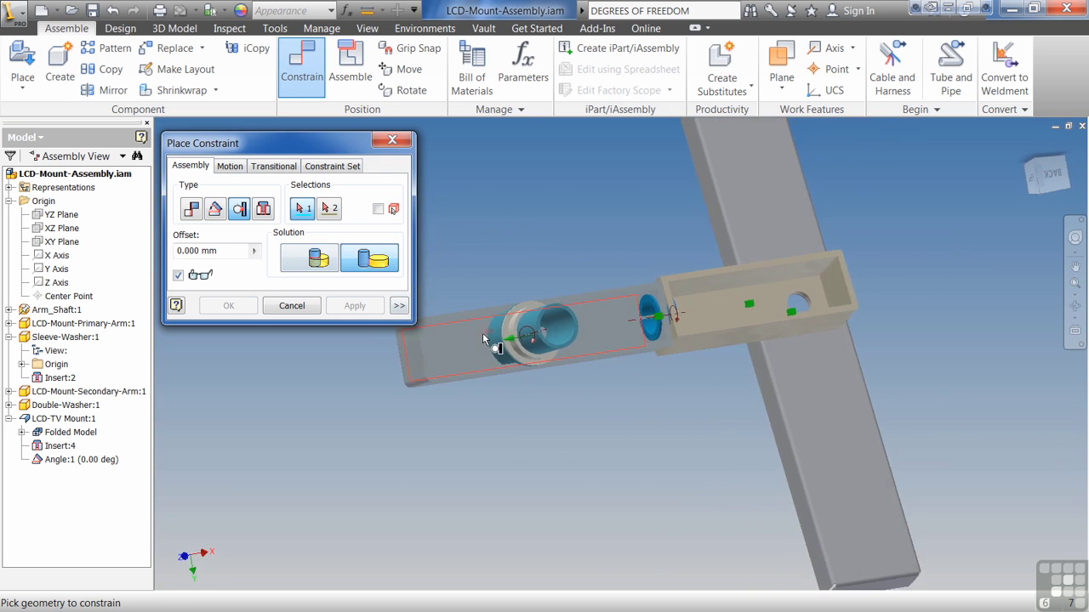
pyautogui.scroll(-4, 528, 346)
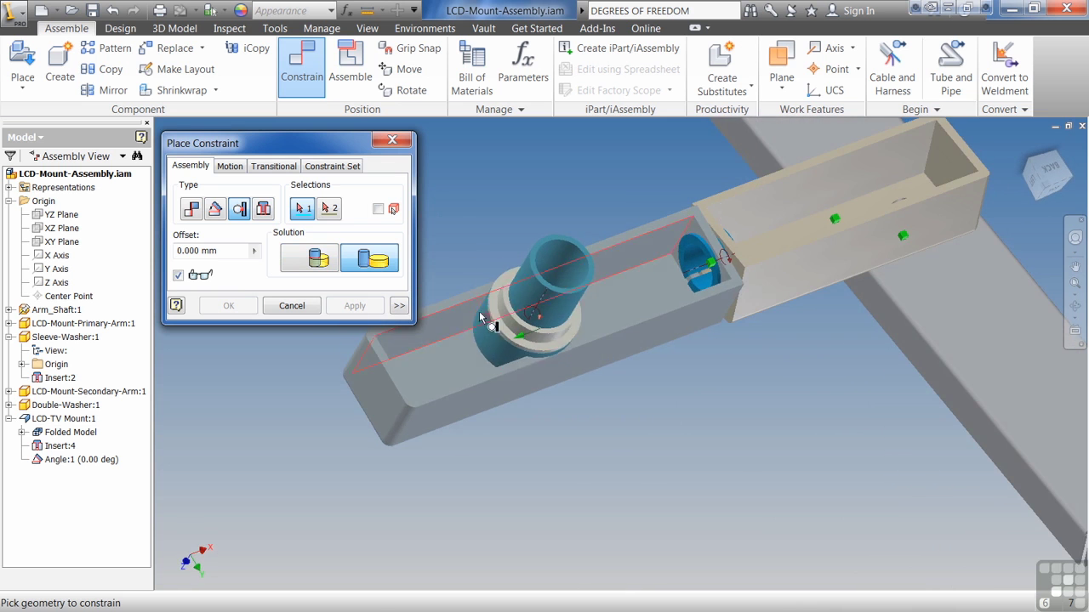
pyautogui.click(483, 337)
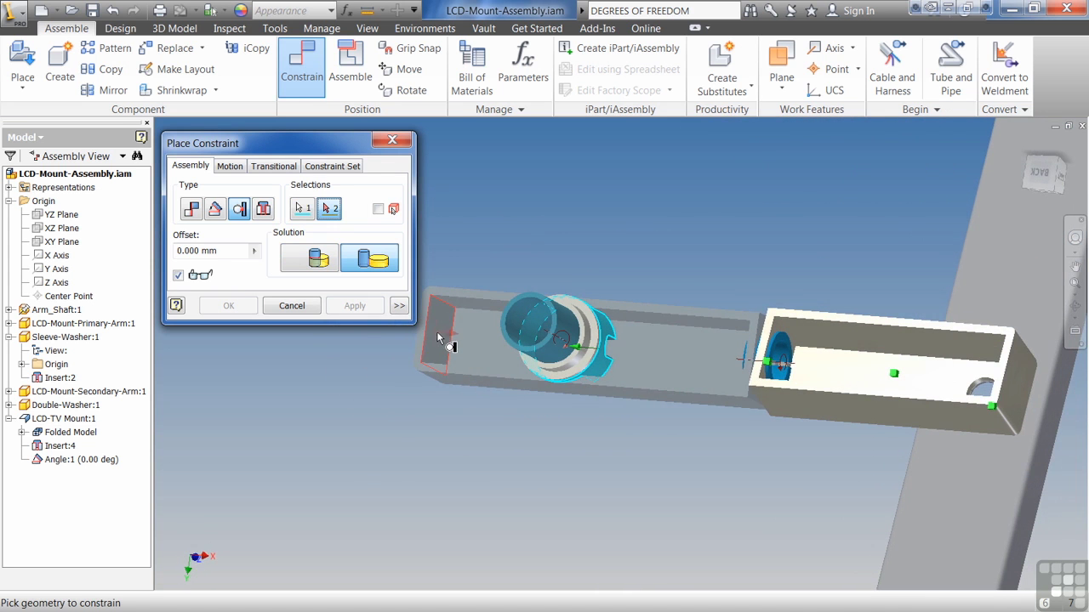
pyautogui.click(435, 338)
pyautogui.keyDown('shift'); pyautogui.moveTo(478, 385); pyautogui.dragTo(542, 379, button='middle'); pyautogui.keyUp('shift')
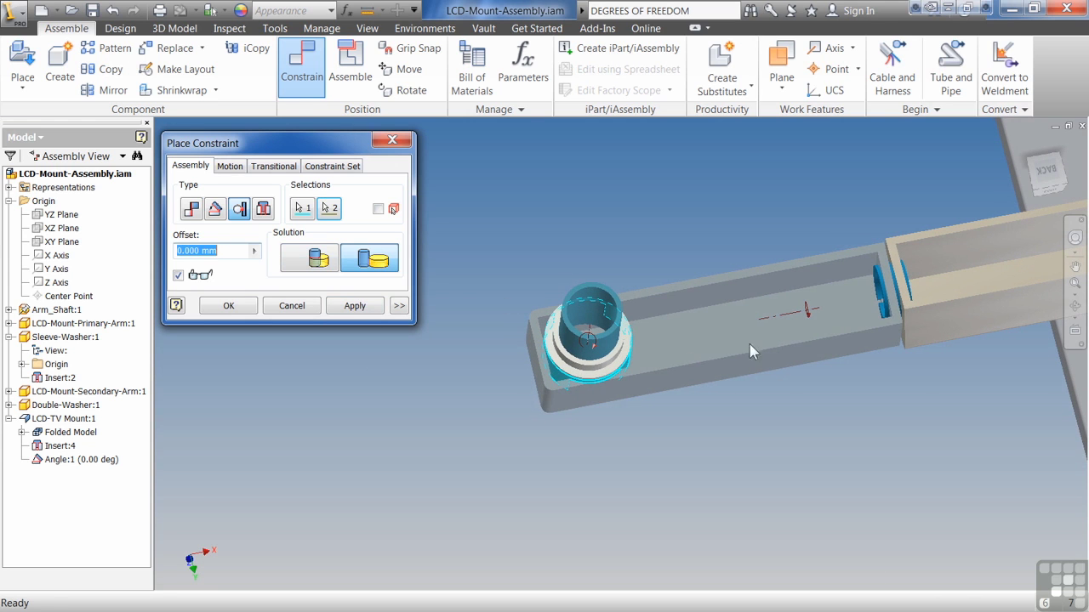
pyautogui.keyDown('shift'); pyautogui.moveTo(583, 352); pyautogui.dragTo(358, 306, button='middle'); pyautogui.keyUp('shift')
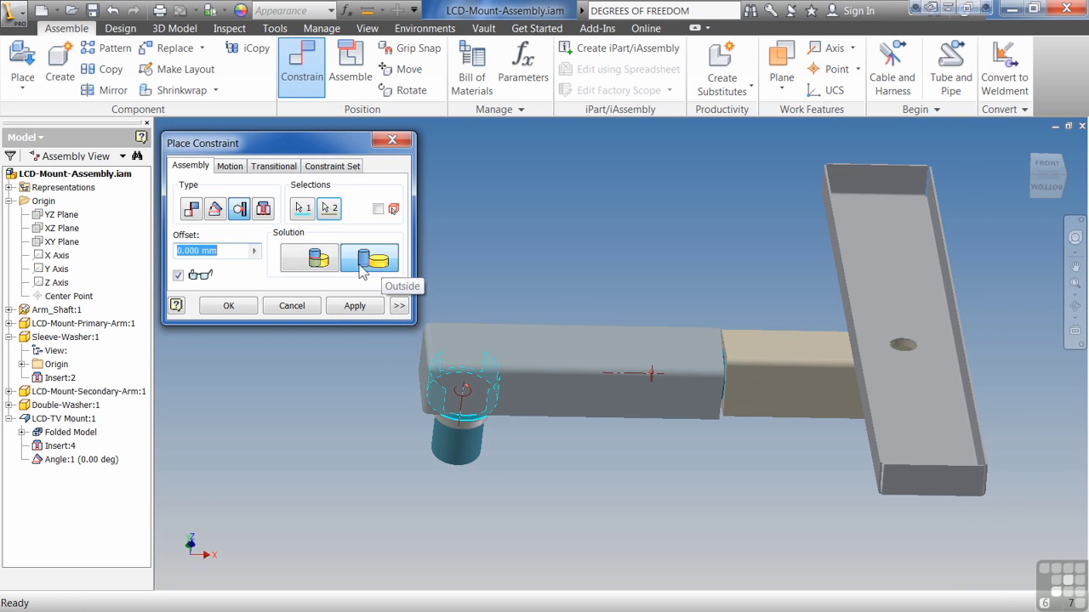
pyautogui.click(356, 306)
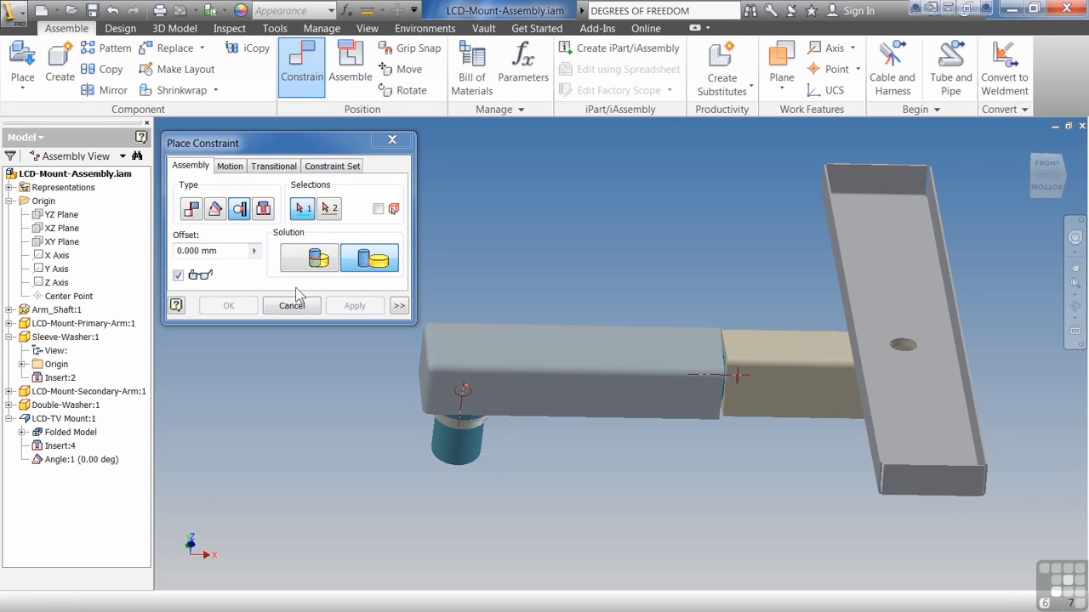
# - Review the motion, transitional, constraint set, mate, insert and angle constraint options, leaving the Constrain command without applying any
pyautogui.click(232, 172)
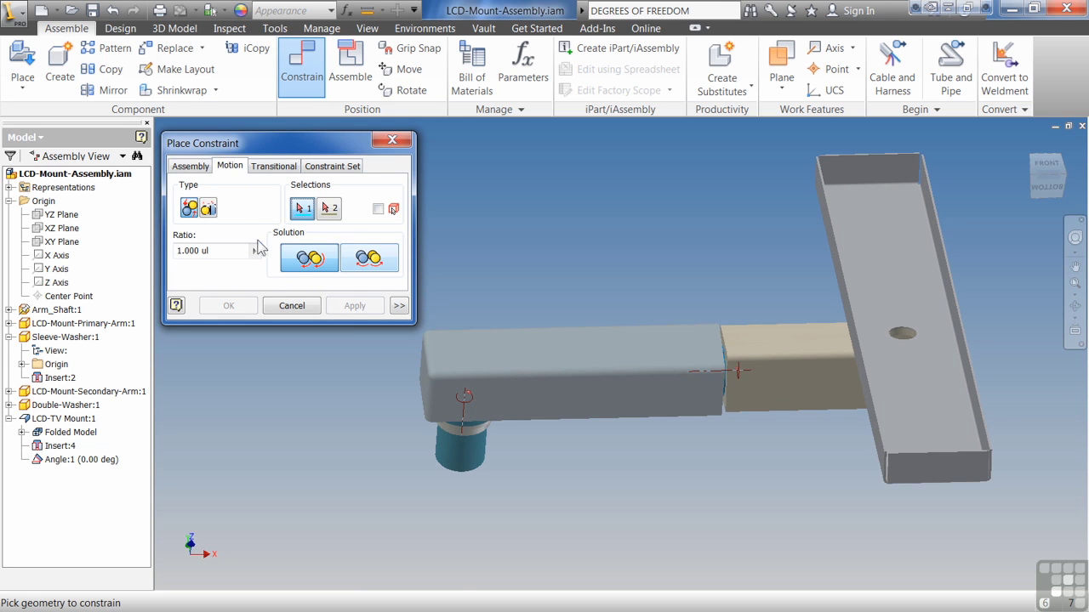
pyautogui.click(260, 169)
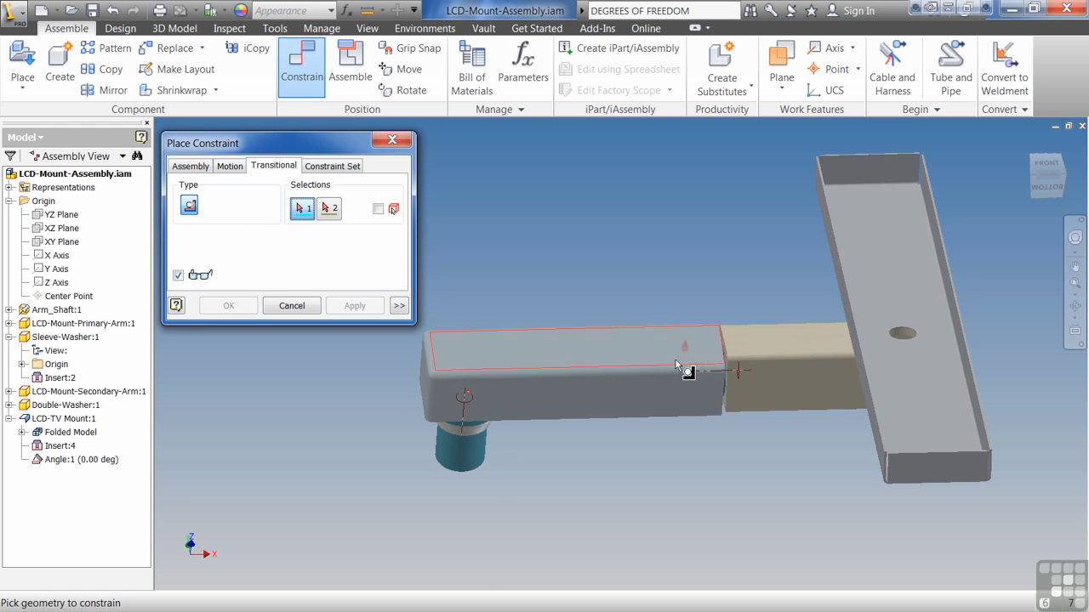
pyautogui.click(332, 167)
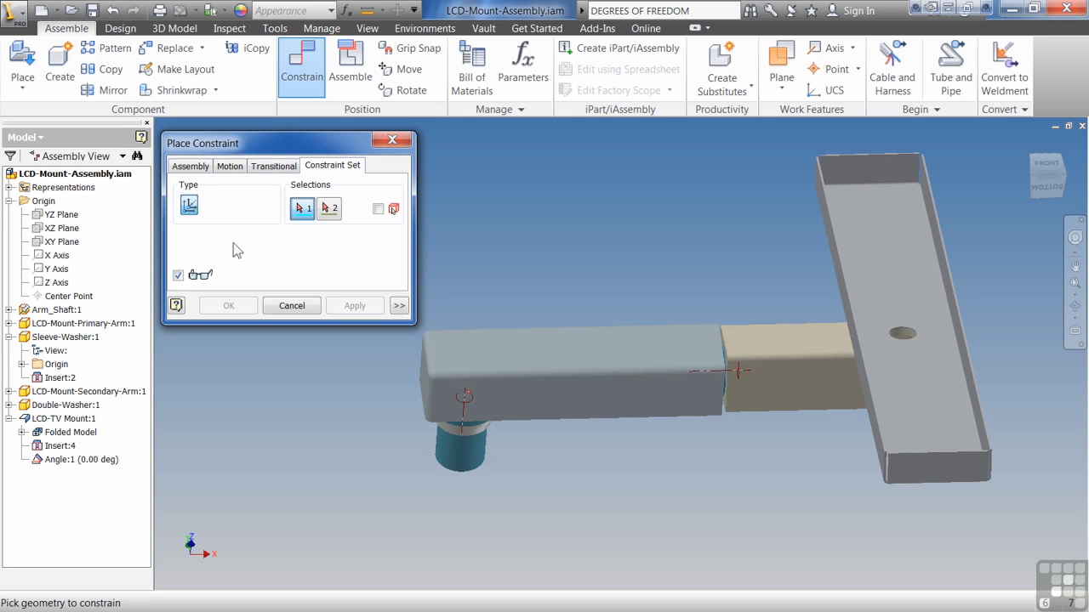
pyautogui.click(183, 170)
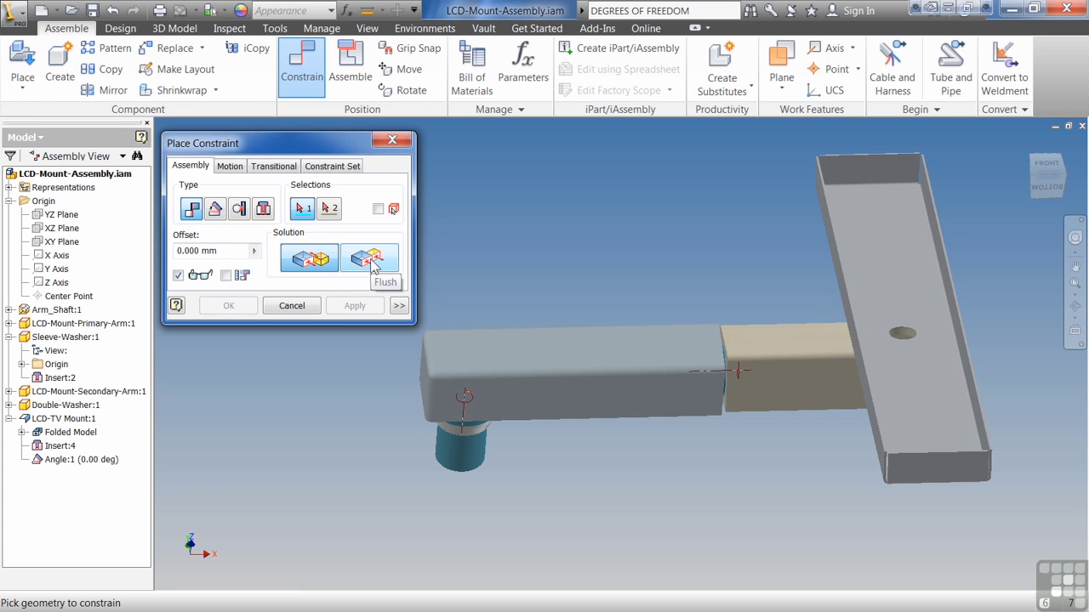
pyautogui.click(265, 210)
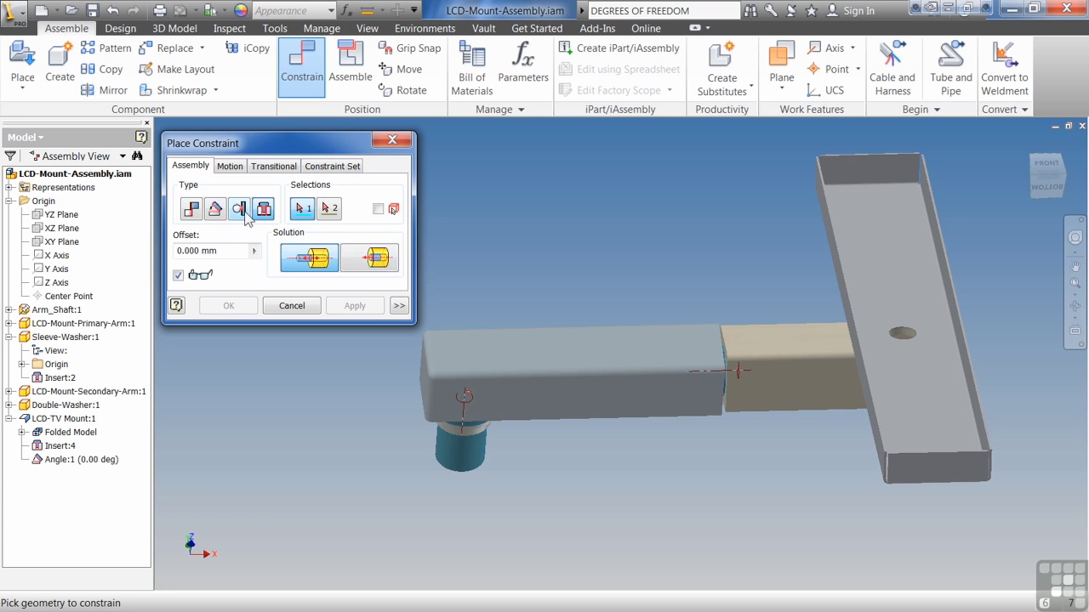
pyautogui.click(215, 209)
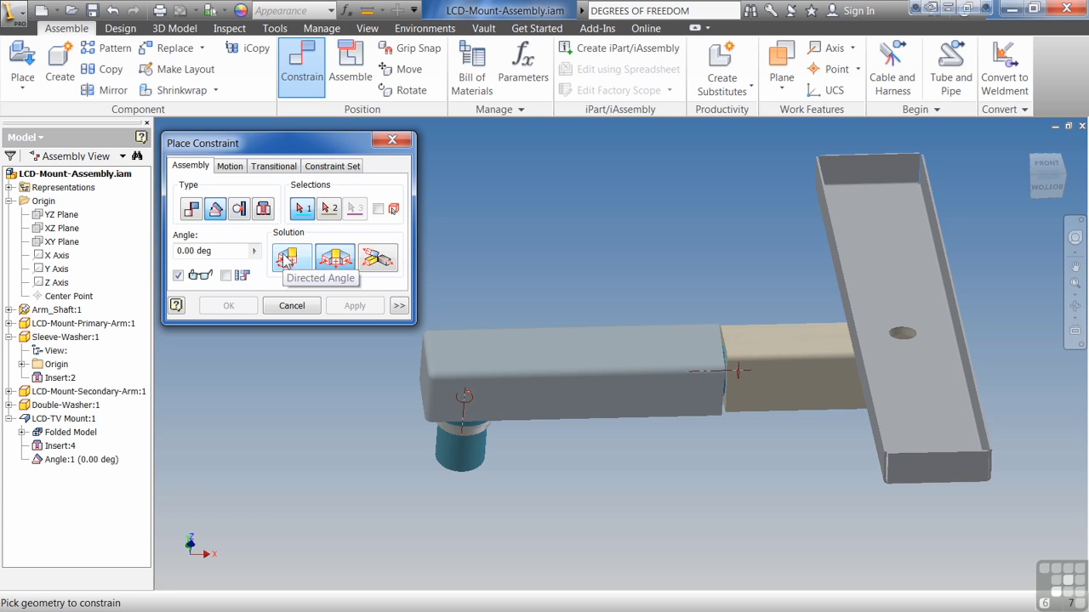
pyautogui.click(285, 260)
pyautogui.click(189, 212)
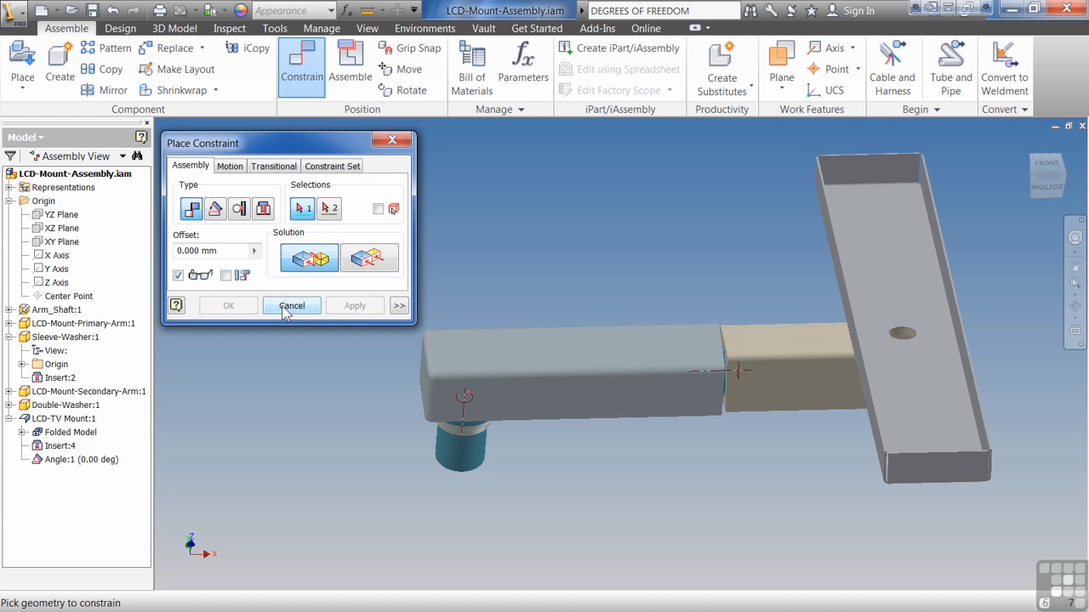
pyautogui.click(277, 304)
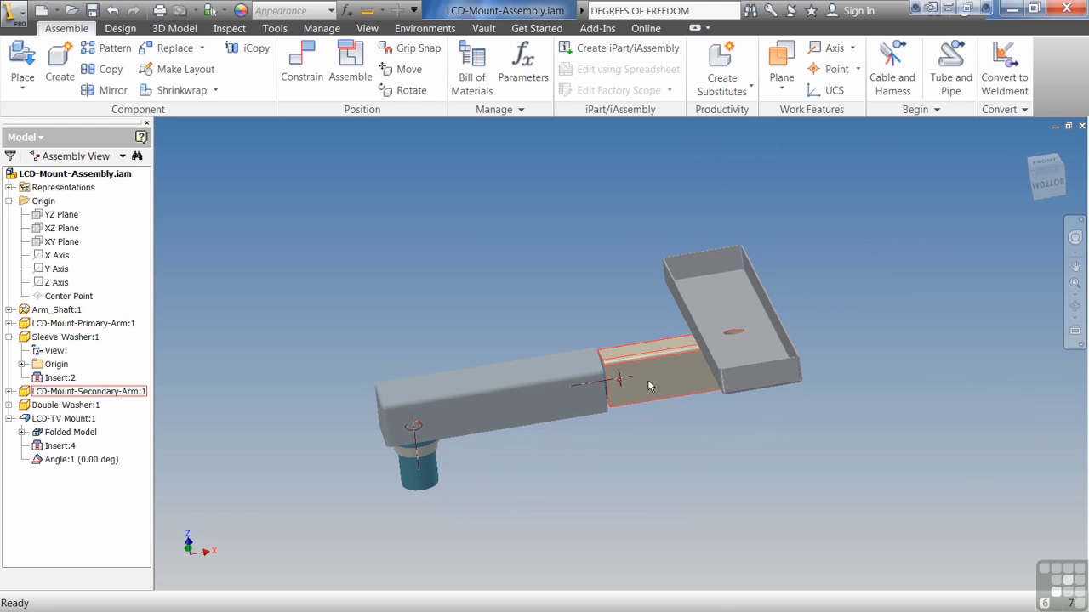
# - Test the remaining degrees of freedom by trying to move the arms, sleeve washer and double washer, and select the TV mount
pyautogui.moveTo(654, 381); pyautogui.dragTo(656, 392)
pyautogui.moveTo(511, 401); pyautogui.dragTo(486, 417)
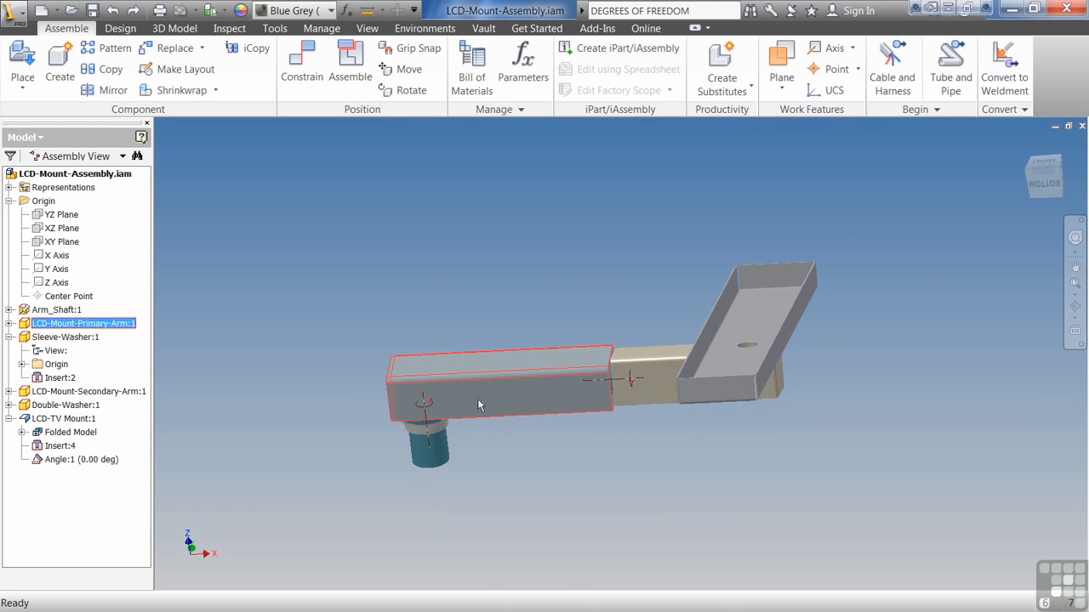
pyautogui.keyDown('shift'); pyautogui.moveTo(418, 436); pyautogui.dragTo(485, 435, button='middle'); pyautogui.keyUp('shift')
pyautogui.scroll(-5, 488, 436)
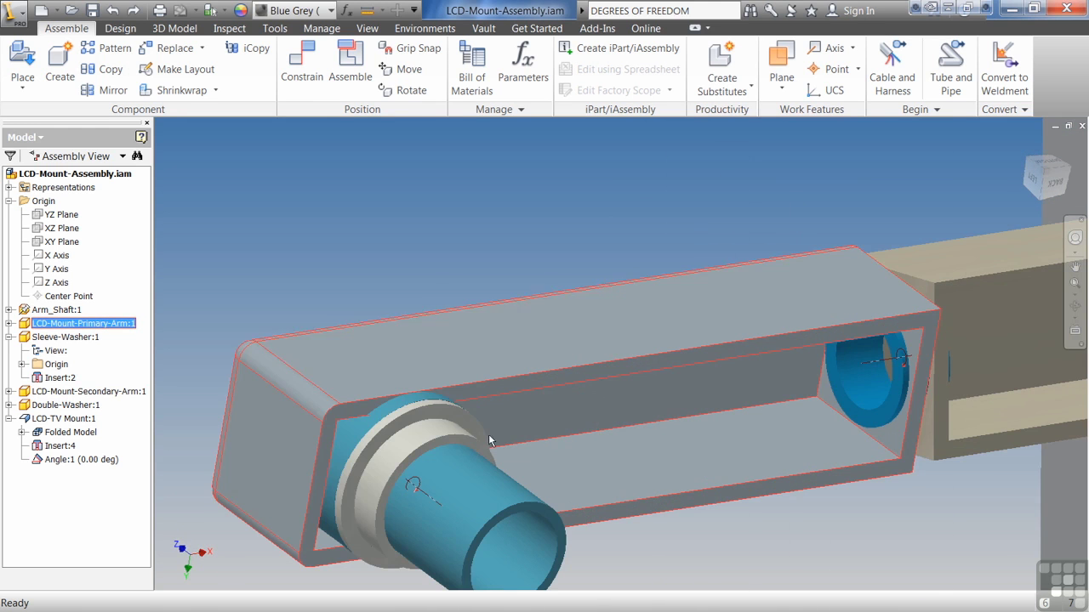
pyautogui.click(426, 443)
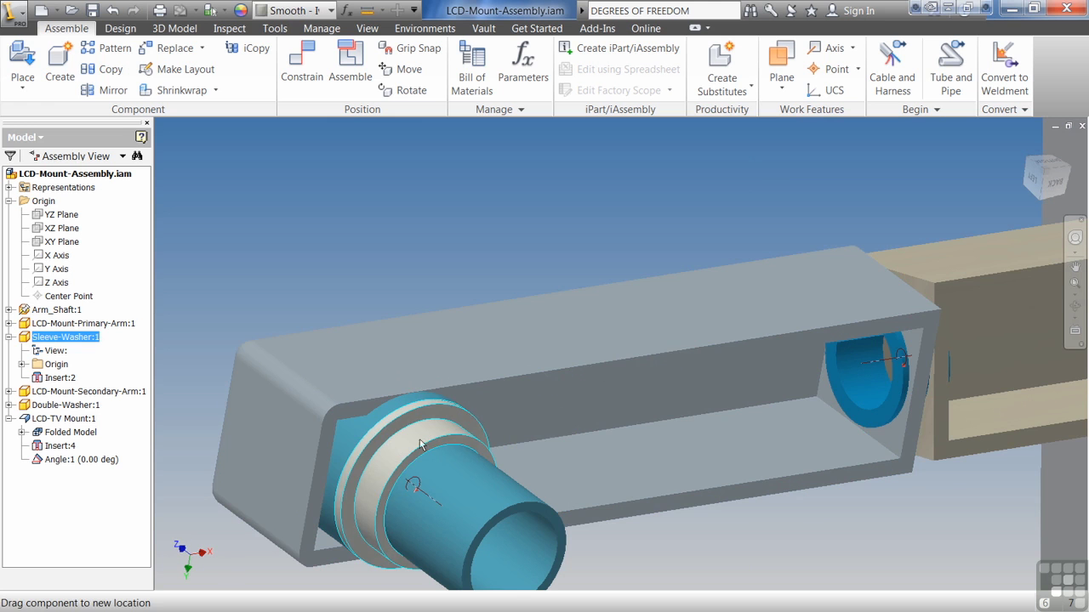
pyautogui.keyDown('shift'); pyautogui.moveTo(463, 462); pyautogui.dragTo(615, 377, button='middle'); pyautogui.keyUp('shift')
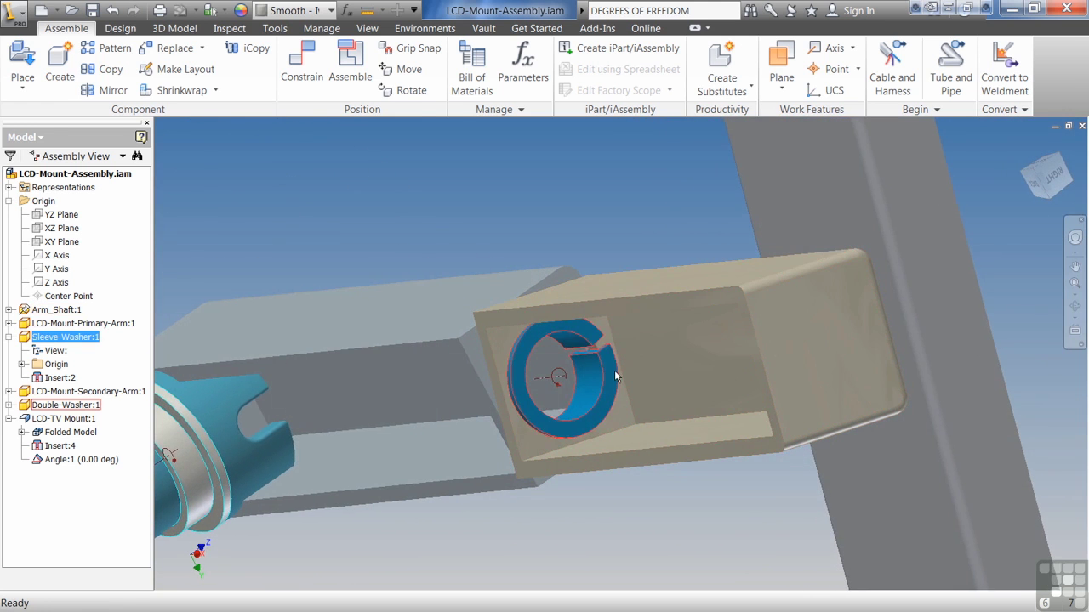
pyautogui.click(582, 416)
pyautogui.moveTo(582, 416); pyautogui.dragTo(519, 364)
pyautogui.keyDown('shift'); pyautogui.moveTo(519, 364); pyautogui.dragTo(551, 499, button='middle'); pyautogui.keyUp('shift')
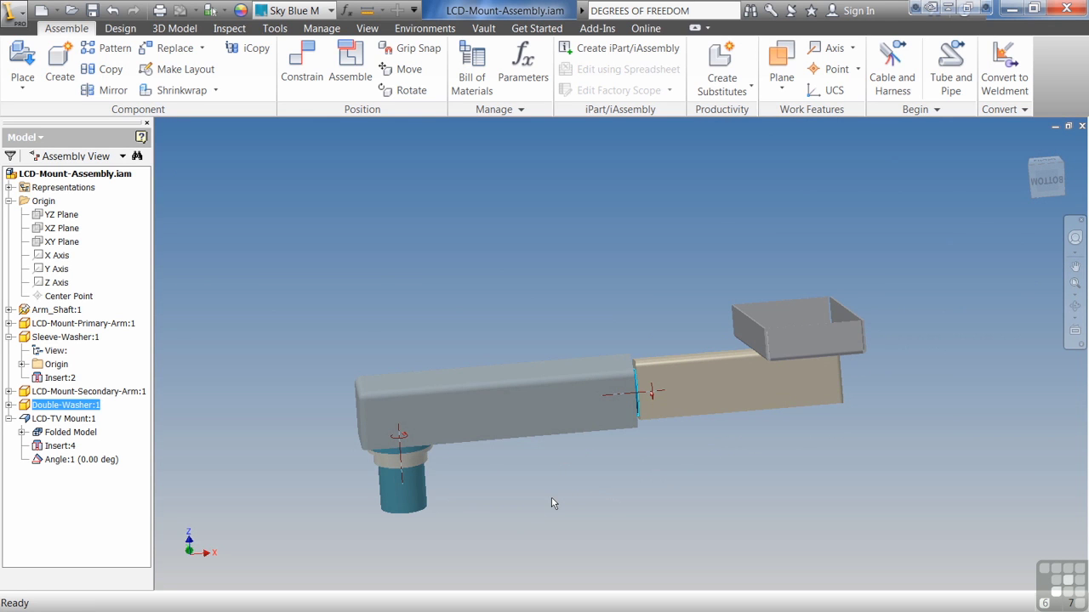
pyautogui.keyDown('shift'); pyautogui.moveTo(551, 499); pyautogui.dragTo(731, 371, button='middle'); pyautogui.keyUp('shift')
pyautogui.click(797, 358)
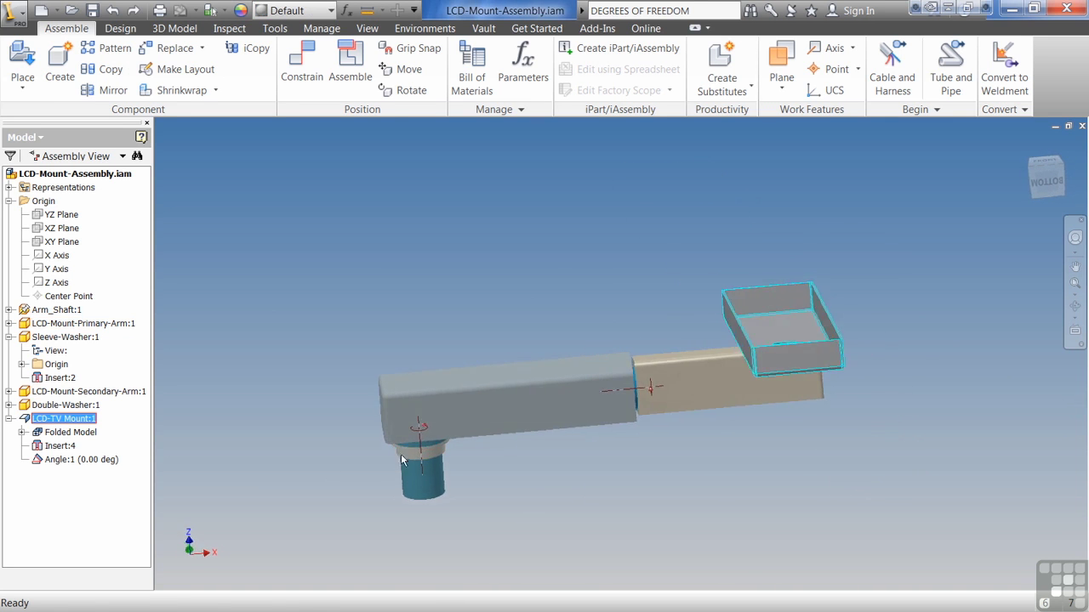
# - Delete the TV mount's 0 deg angle constraint and test the secondary arm's movement
pyautogui.rightClick(86, 459)
pyautogui.click(117, 472)
pyautogui.moveTo(729, 389); pyautogui.dragTo(683, 387)
pyautogui.click(683, 387)
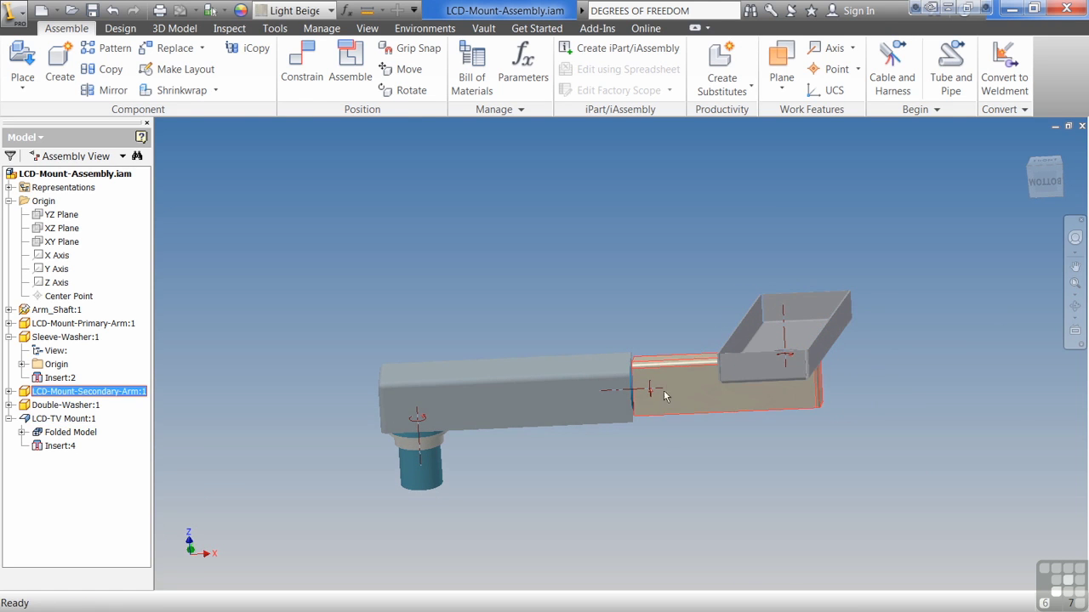
# - Delete the 15 deg angle constraint listed under the secondary arm
pyautogui.click(9, 392)
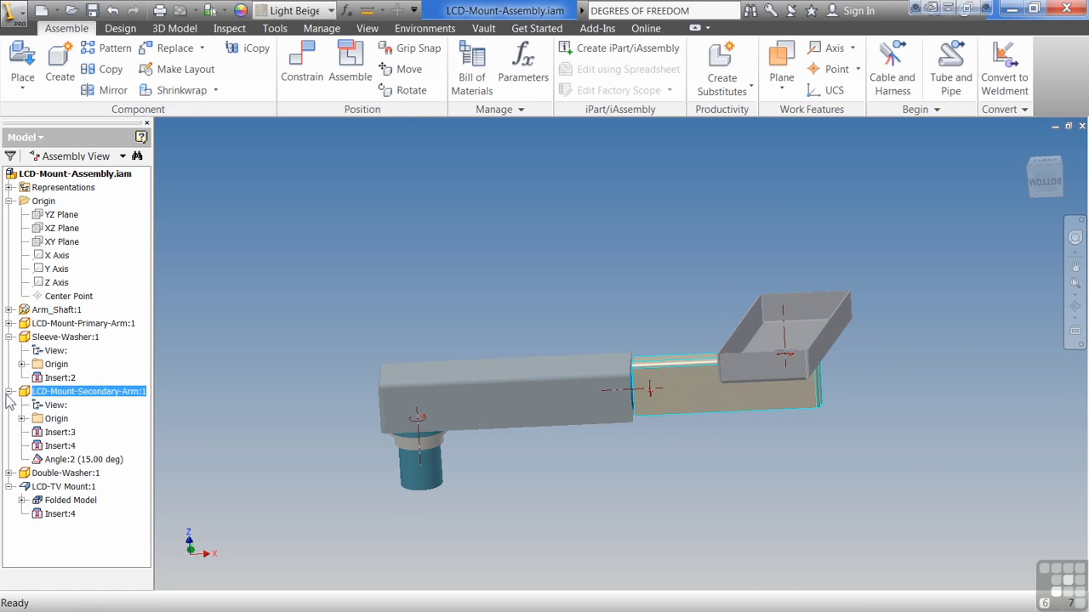
pyautogui.doubleClick(64, 460)
pyautogui.rightClick(66, 460)
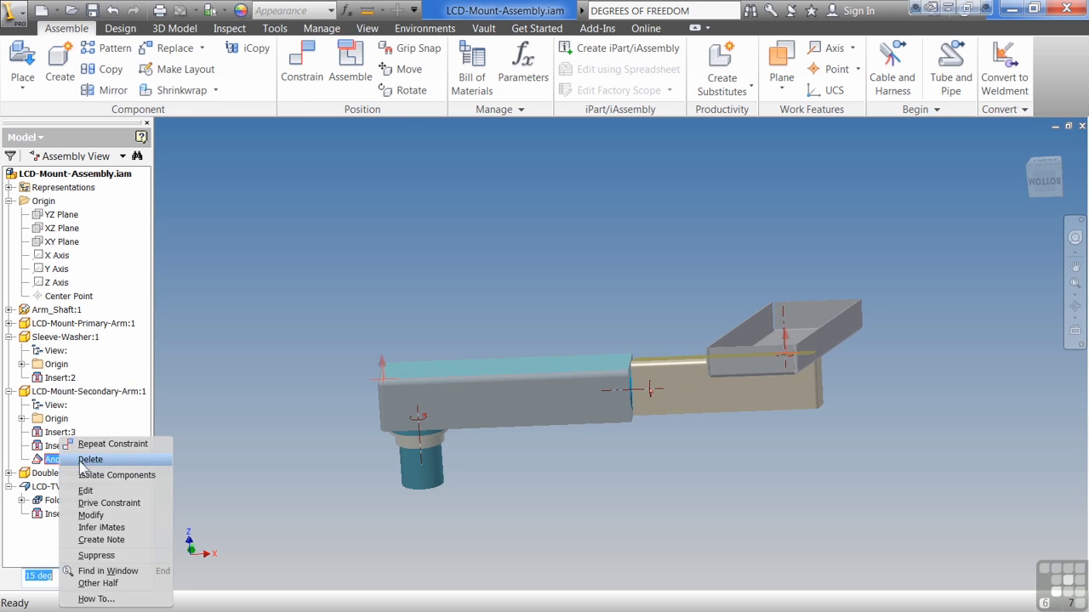
pyautogui.click(85, 456)
# - Swing the TV mount about its hole and move the secondary arm to try out their freed rotations
pyautogui.moveTo(760, 370); pyautogui.dragTo(722, 133)
pyautogui.keyDown('shift'); pyautogui.moveTo(752, 323); pyautogui.dragTo(650, 298, button='middle'); pyautogui.keyUp('shift')
pyautogui.moveTo(654, 227); pyautogui.dragTo(557, 297)
pyautogui.keyDown('shift'); pyautogui.moveTo(557, 297); pyautogui.dragTo(516, 407, button='middle'); pyautogui.keyUp('shift')
pyautogui.moveTo(458, 382); pyautogui.dragTo(568, 317)
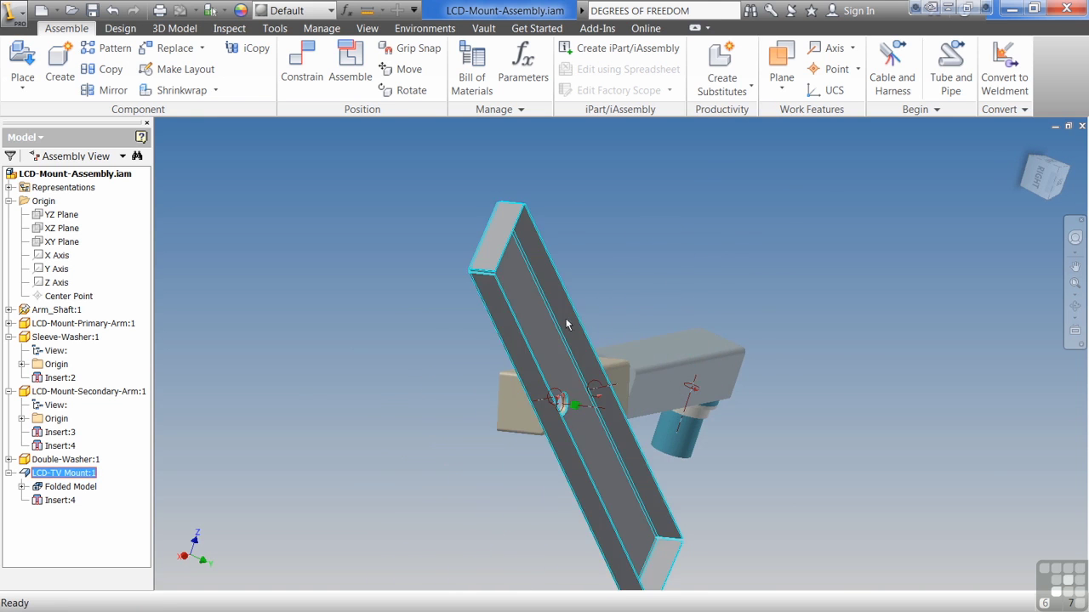
pyautogui.keyDown('shift'); pyautogui.moveTo(525, 338); pyautogui.dragTo(577, 322, button='middle'); pyautogui.keyUp('shift')
pyautogui.moveTo(423, 335); pyautogui.dragTo(514, 239)
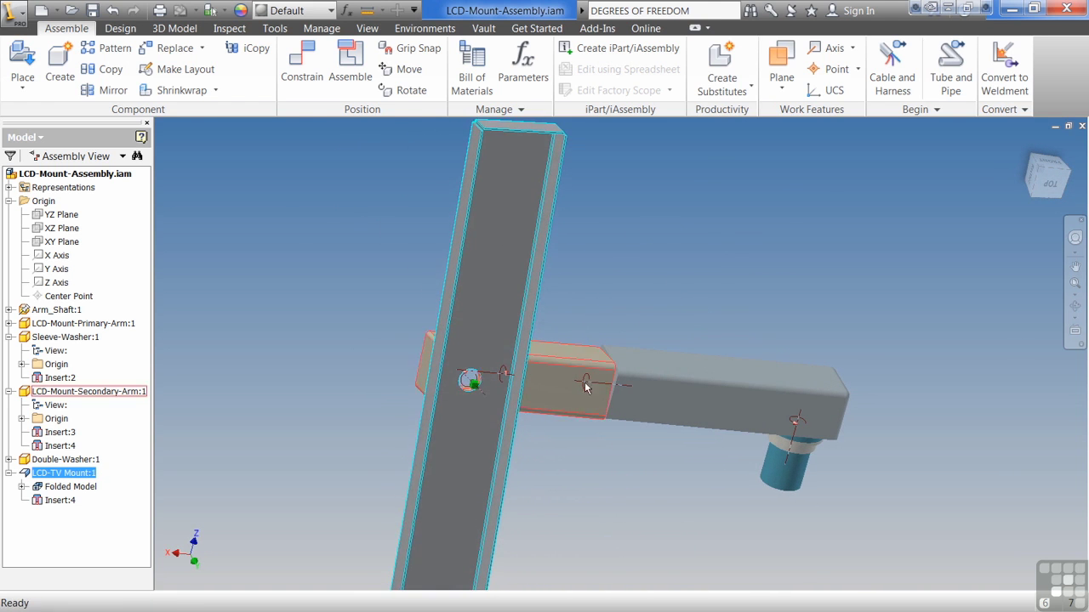
pyautogui.moveTo(606, 372); pyautogui.dragTo(547, 342)
pyautogui.keyDown('shift'); pyautogui.moveTo(547, 342); pyautogui.dragTo(434, 438, button='middle'); pyautogui.keyUp('shift')
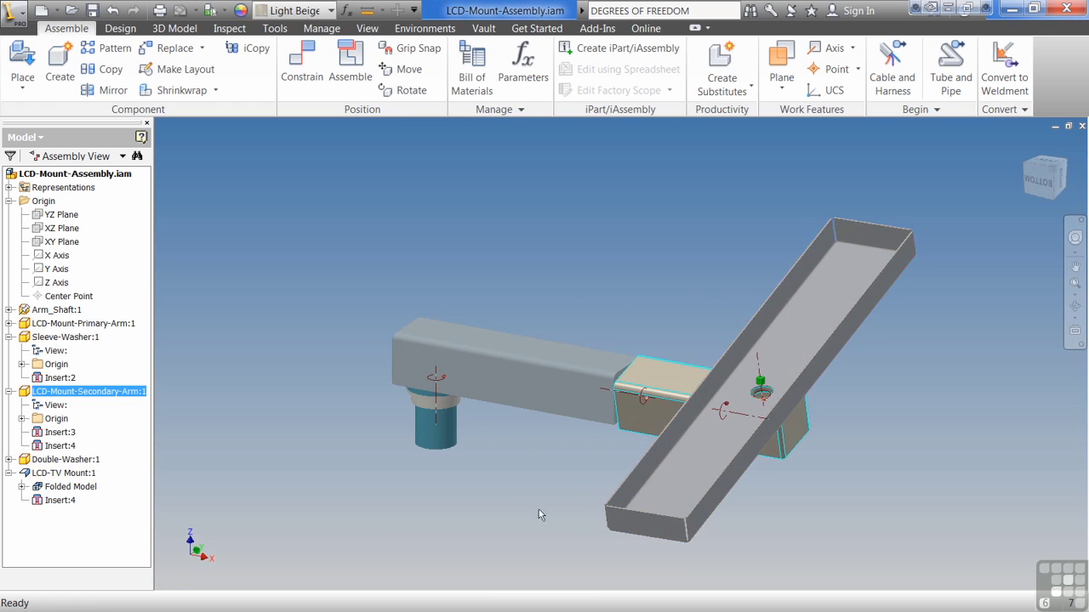
pyautogui.keyDown('shift'); pyautogui.moveTo(545, 512); pyautogui.dragTo(479, 506, button='middle'); pyautogui.keyUp('shift')
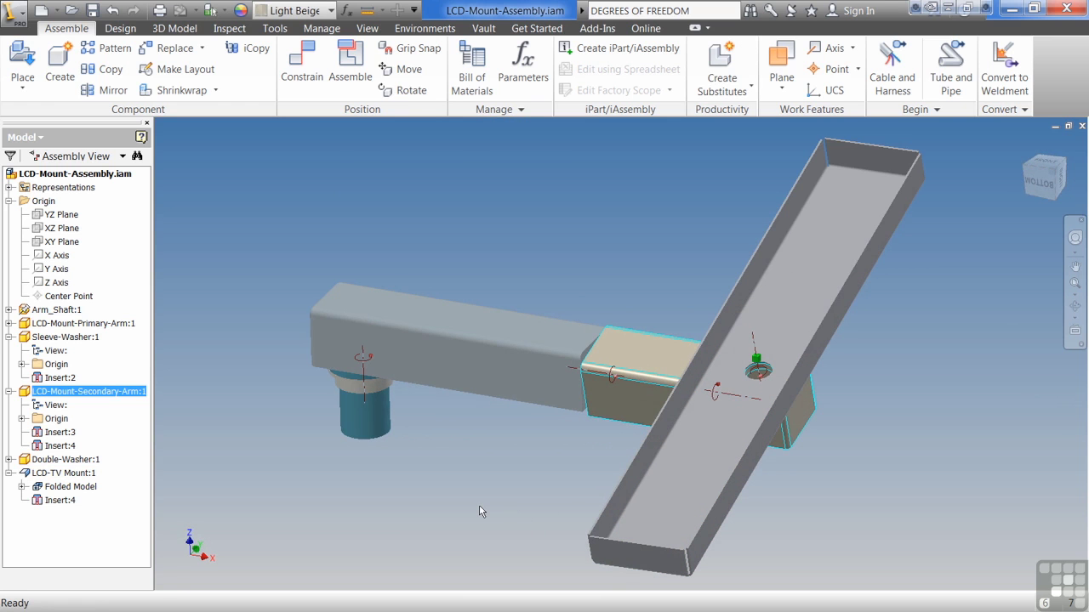